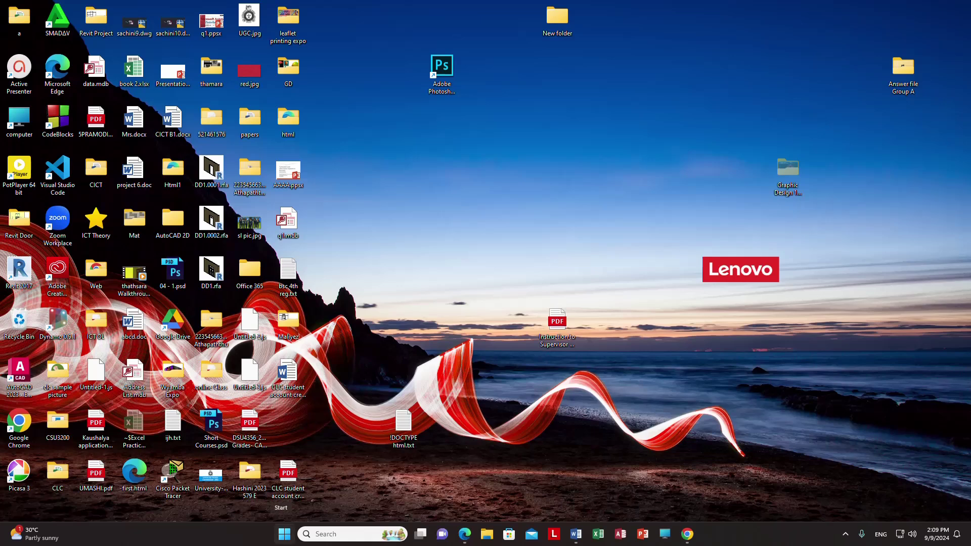
Open the Start menu's All apps list and scroll down to Microsoft Office 2013
{"action": "left_click", "coordinate": [285, 534]}
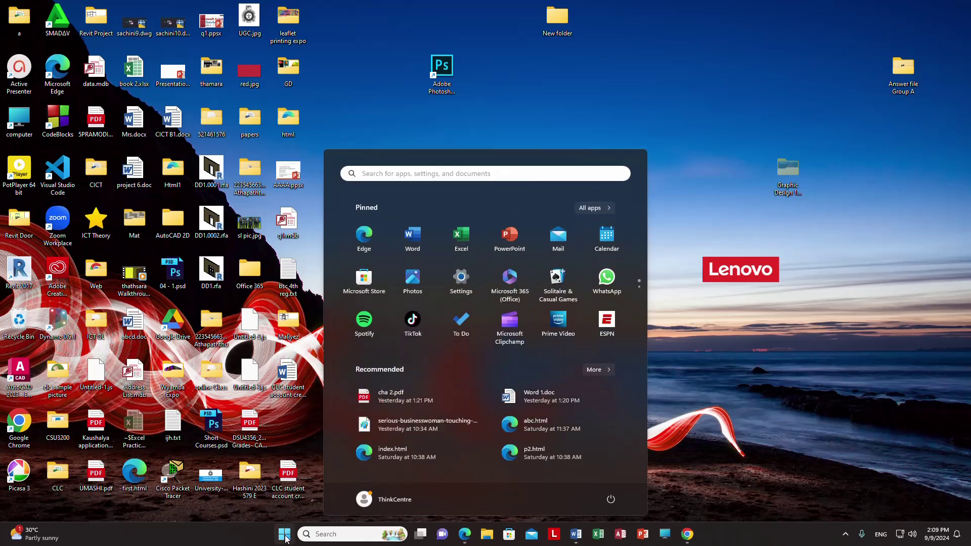
{"action": "left_click", "coordinate": [586, 207]}
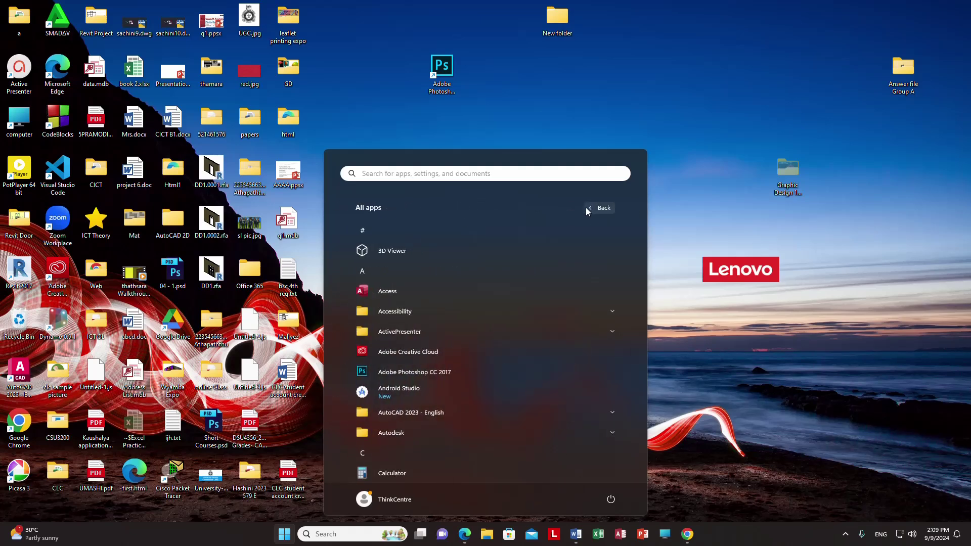
{"action": "scroll", "coordinate": [562, 234], "scroll_direction": "down", "scroll_amount": 3}
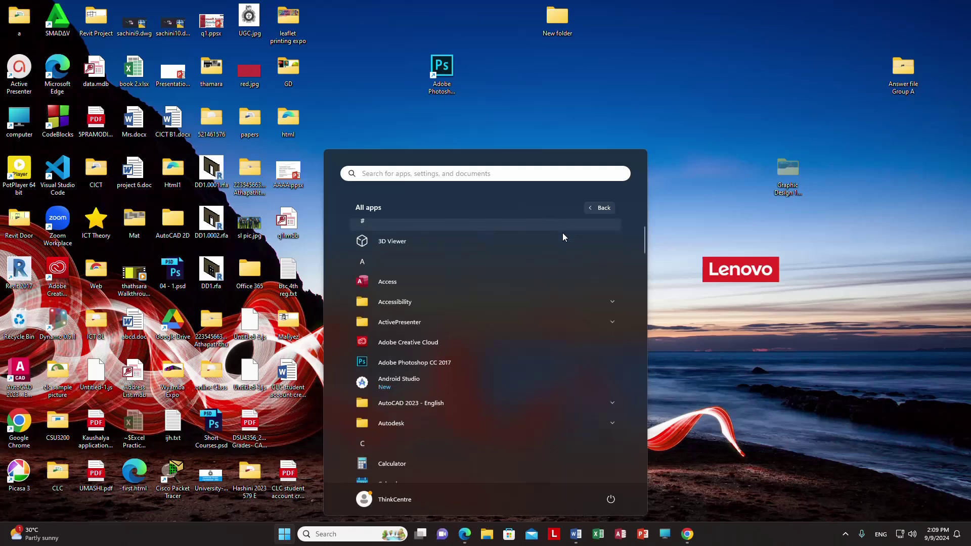
{"action": "scroll", "coordinate": [562, 235], "scroll_direction": "down", "scroll_amount": 2}
{"action": "scroll", "coordinate": [562, 235], "scroll_direction": "down", "scroll_amount": 2}
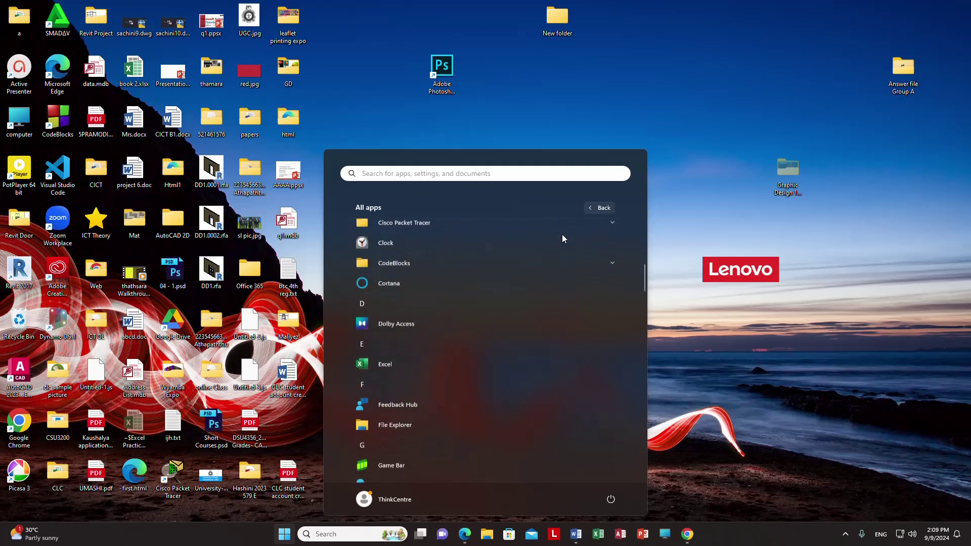
{"action": "scroll", "coordinate": [562, 235], "scroll_direction": "down", "scroll_amount": 2}
{"action": "scroll", "coordinate": [531, 260], "scroll_direction": "down", "scroll_amount": 2}
{"action": "scroll", "coordinate": [531, 260], "scroll_direction": "down", "scroll_amount": 2}
{"action": "scroll", "coordinate": [526, 265], "scroll_direction": "down", "scroll_amount": 2}
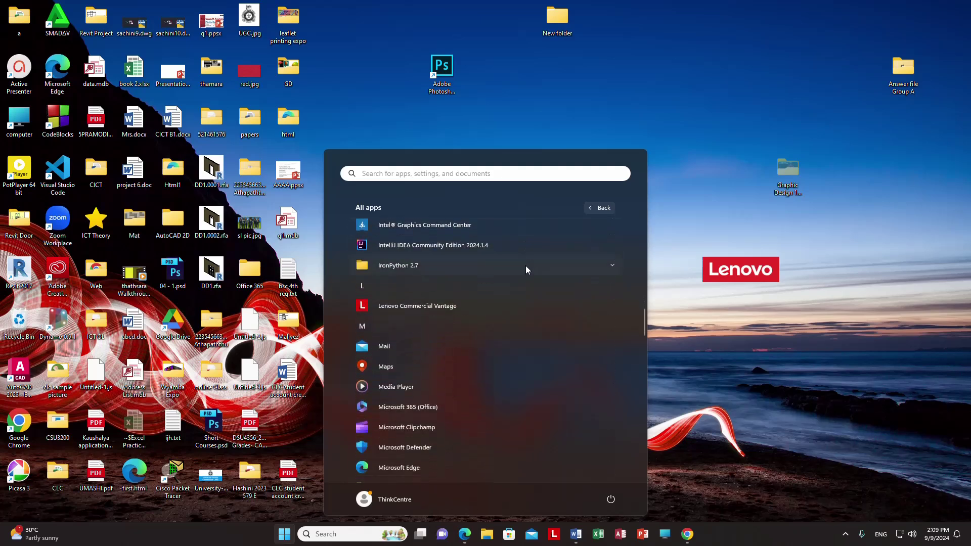
{"action": "scroll", "coordinate": [526, 266], "scroll_direction": "down", "scroll_amount": 2}
{"action": "scroll", "coordinate": [445, 283], "scroll_direction": "down", "scroll_amount": 2}
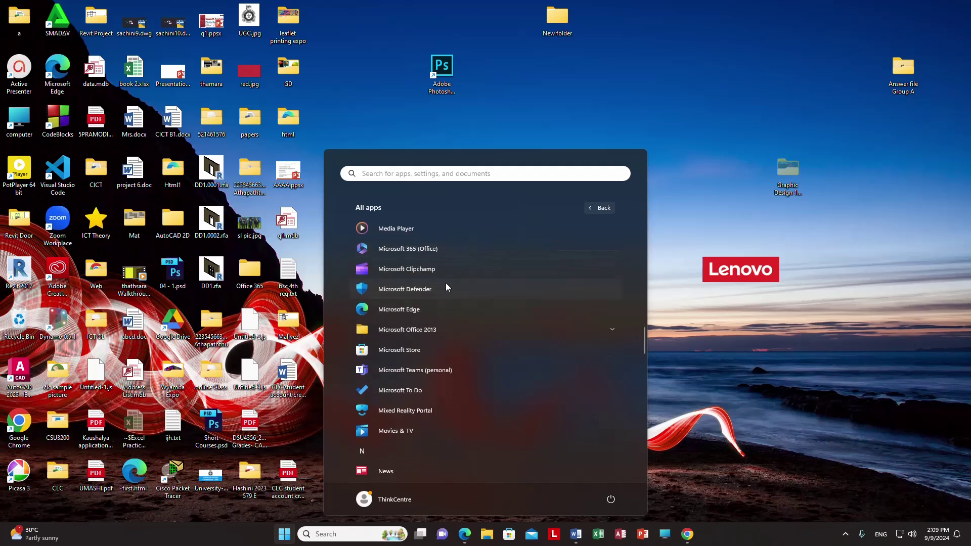
{"action": "scroll", "coordinate": [442, 285], "scroll_direction": "down", "scroll_amount": 1}
{"action": "scroll", "coordinate": [425, 287], "scroll_direction": "down", "scroll_amount": 1}
Expand the Microsoft Office 2013 folder to list Access through Word 2013
{"action": "left_click", "coordinate": [409, 289]}
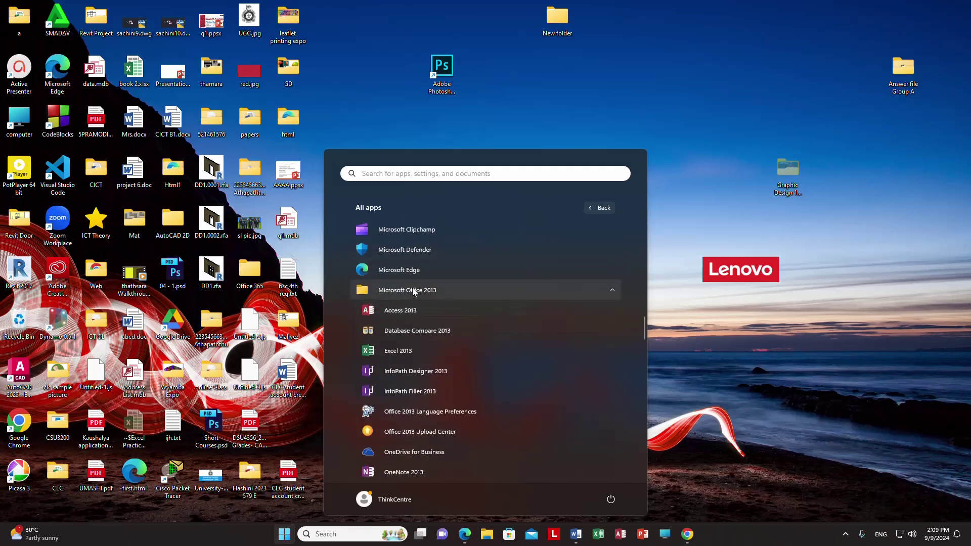
{"action": "scroll", "coordinate": [414, 287], "scroll_direction": "down", "scroll_amount": 1}
{"action": "scroll", "coordinate": [412, 293], "scroll_direction": "down", "scroll_amount": 2}
{"action": "scroll", "coordinate": [409, 308], "scroll_direction": "down", "scroll_amount": 2}
{"action": "scroll", "coordinate": [408, 310], "scroll_direction": "down", "scroll_amount": 2}
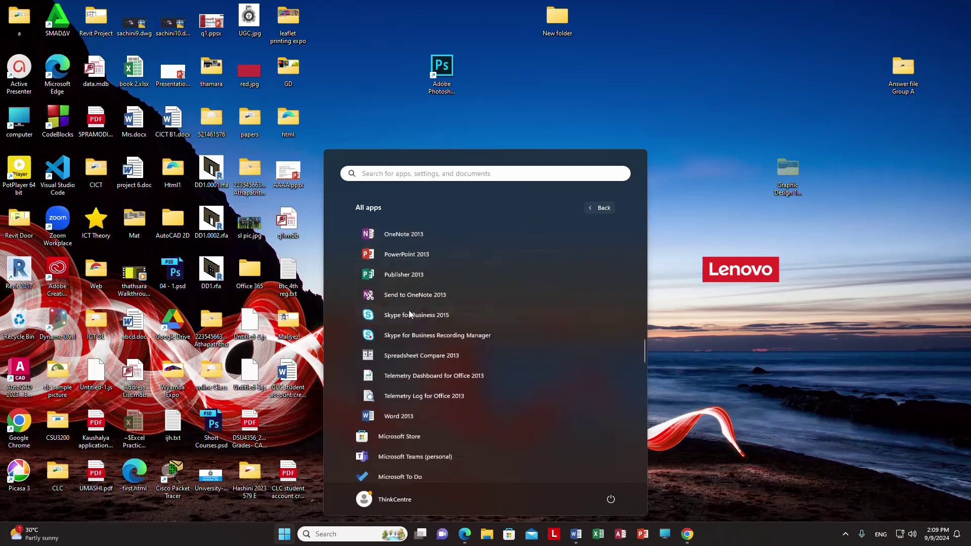
{"action": "scroll", "coordinate": [408, 311], "scroll_direction": "down", "scroll_amount": 1}
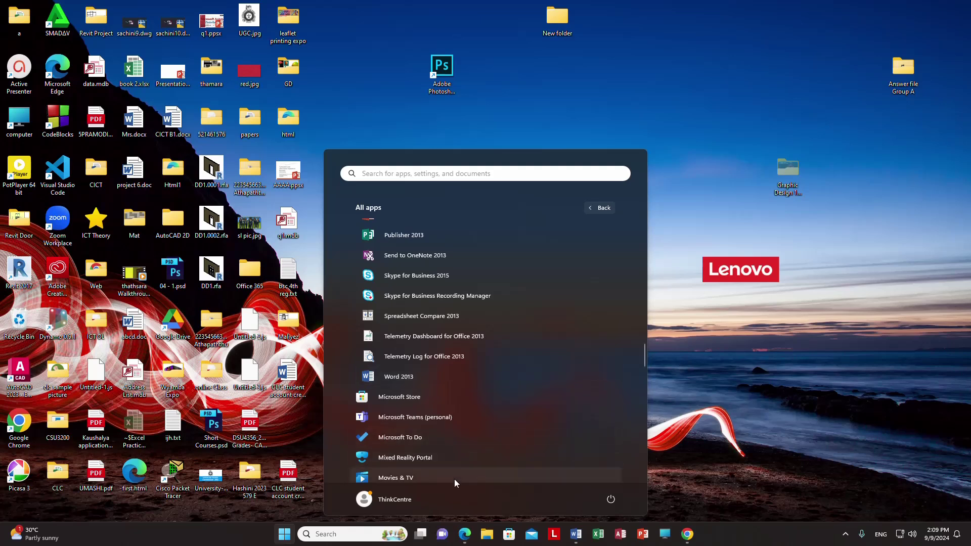
Search 'w' from the taskbar and launch Word 2013 from Best match
{"action": "left_click", "coordinate": [348, 536]}
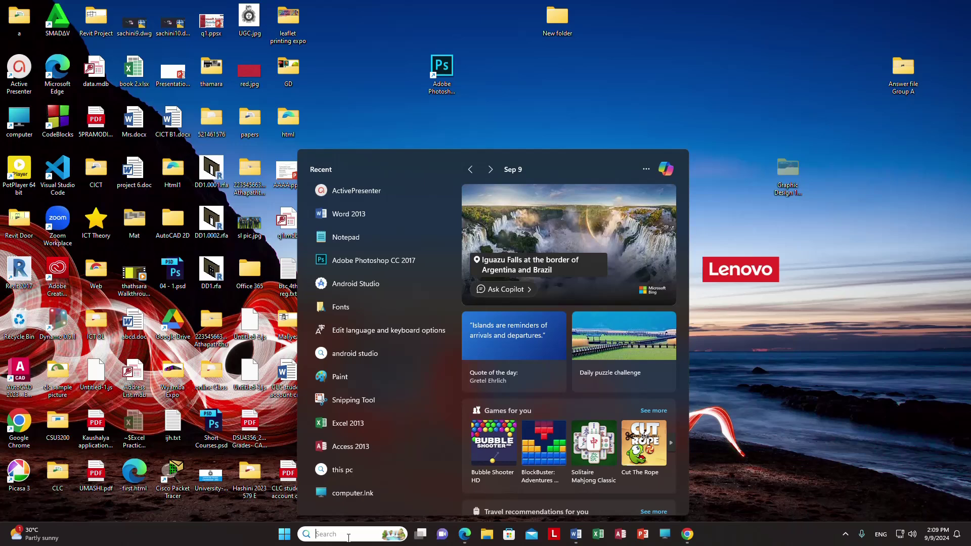
{"action": "type", "text": "w"}
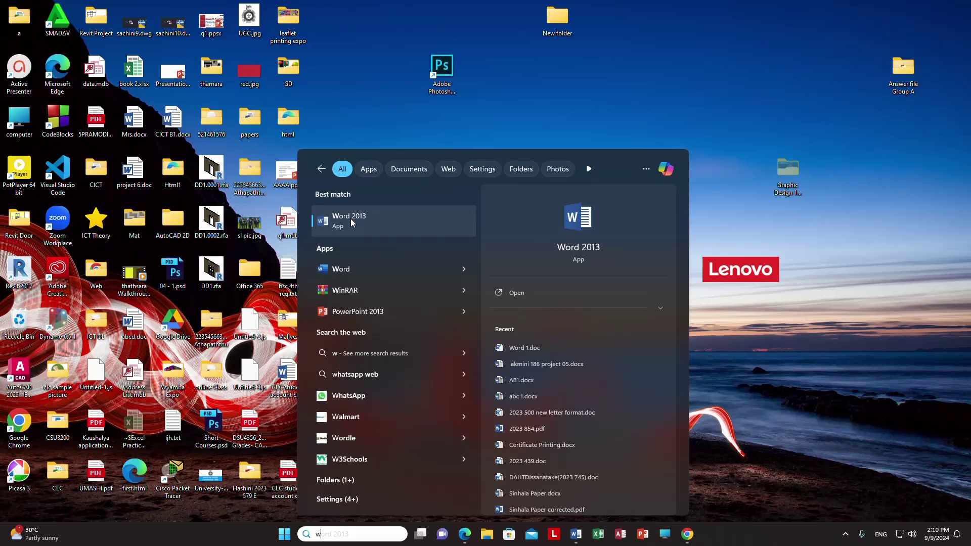
{"action": "left_click", "coordinate": [353, 222]}
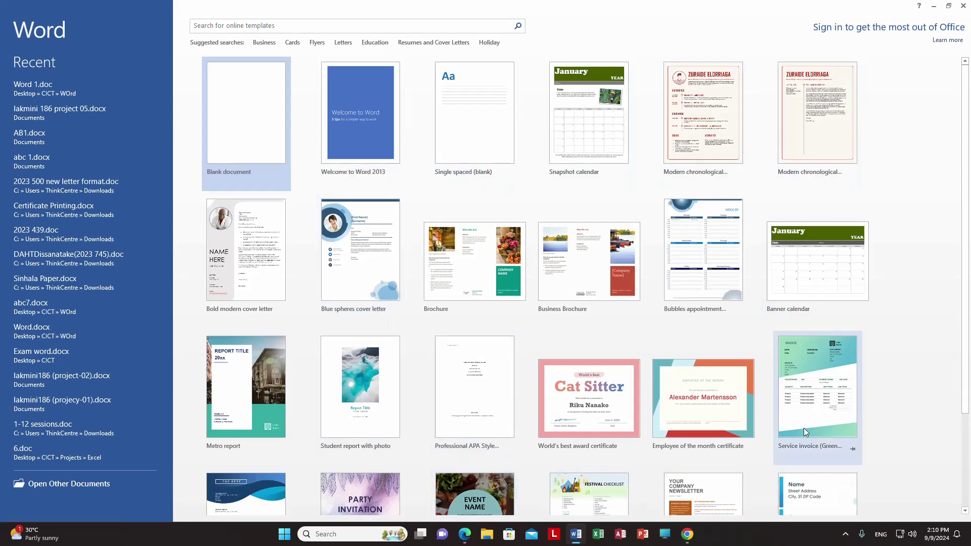
{"action": "scroll", "coordinate": [487, 281], "scroll_direction": "down", "scroll_amount": 3}
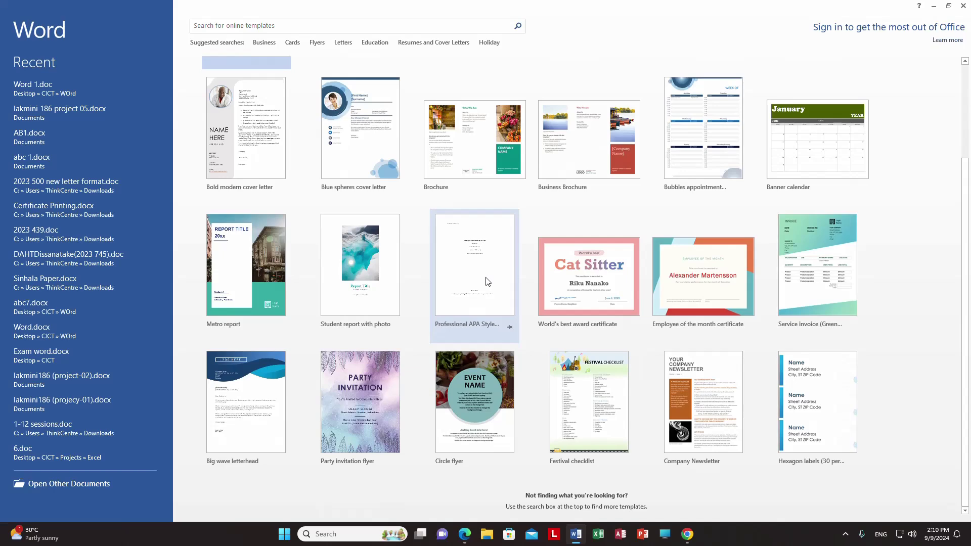
{"action": "scroll", "coordinate": [488, 281], "scroll_direction": "up", "scroll_amount": 3}
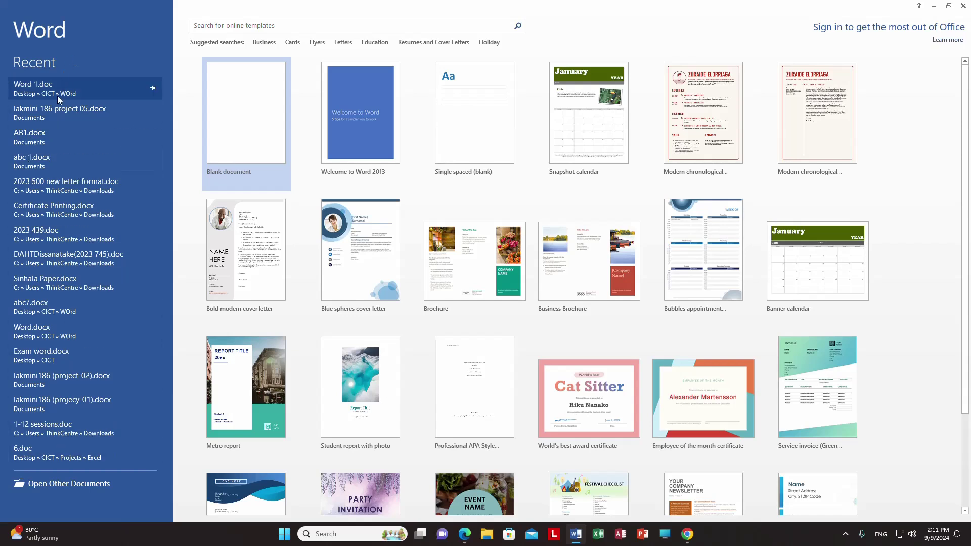
{"action": "mouse_move", "coordinate": [245, 112]}
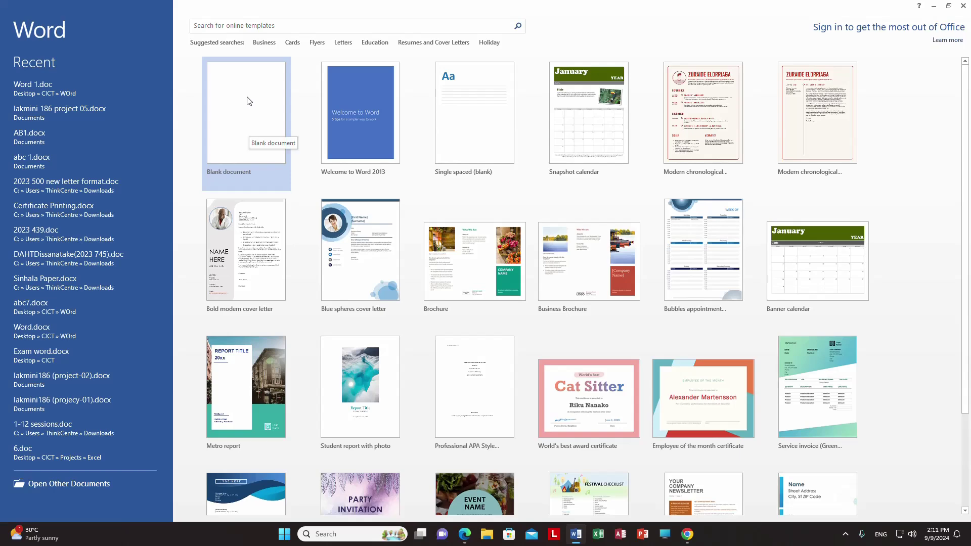
Create a blank document (Document1) and scroll the empty page down and back up
{"action": "left_click", "coordinate": [240, 108]}
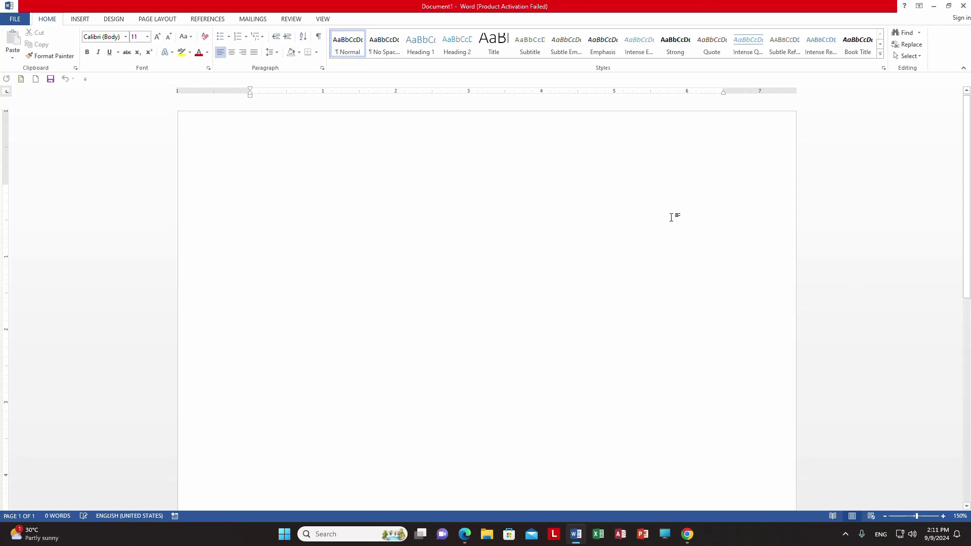
{"action": "scroll", "coordinate": [670, 217], "scroll_direction": "down", "scroll_amount": 5}
{"action": "scroll", "coordinate": [670, 222], "scroll_direction": "down", "scroll_amount": 5}
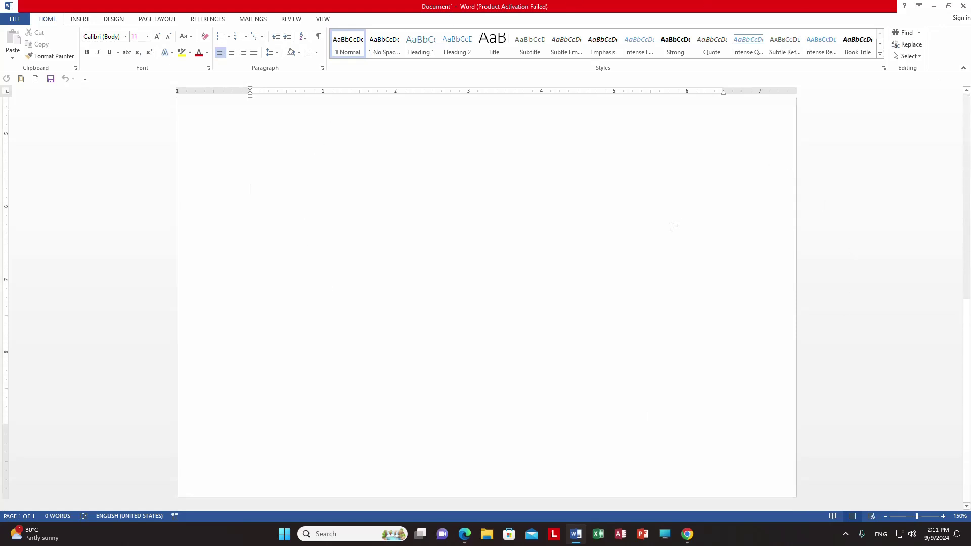
{"action": "scroll", "coordinate": [669, 236], "scroll_direction": "up", "scroll_amount": 10}
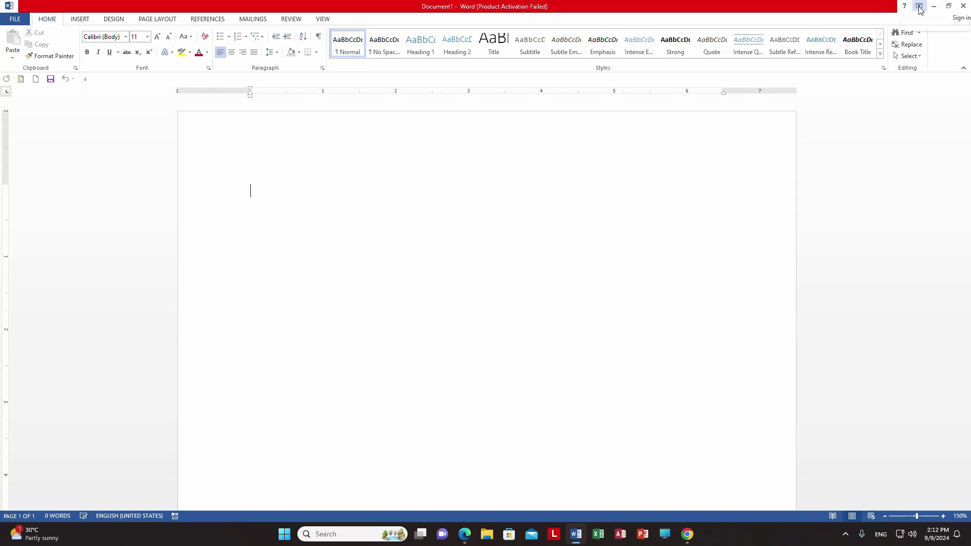
Switch the ribbon to Auto-hide Ribbon, then to Show Tabs for tab names only
{"action": "left_click", "coordinate": [919, 6]}
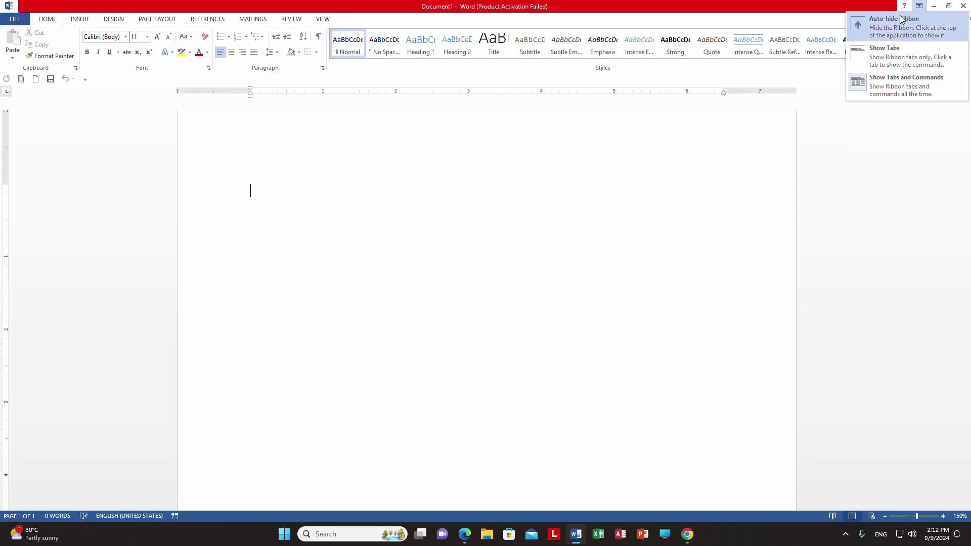
{"action": "left_click", "coordinate": [864, 23]}
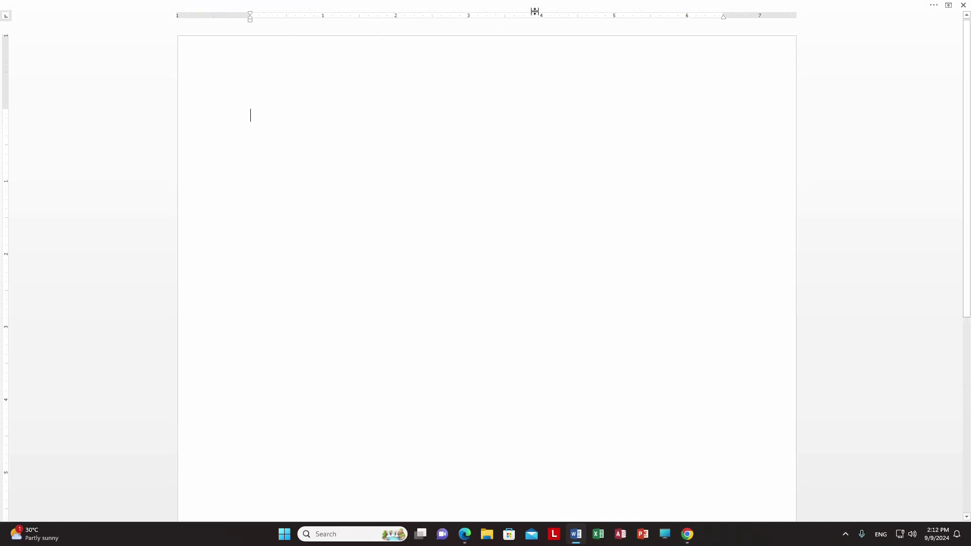
{"action": "left_click", "coordinate": [948, 6]}
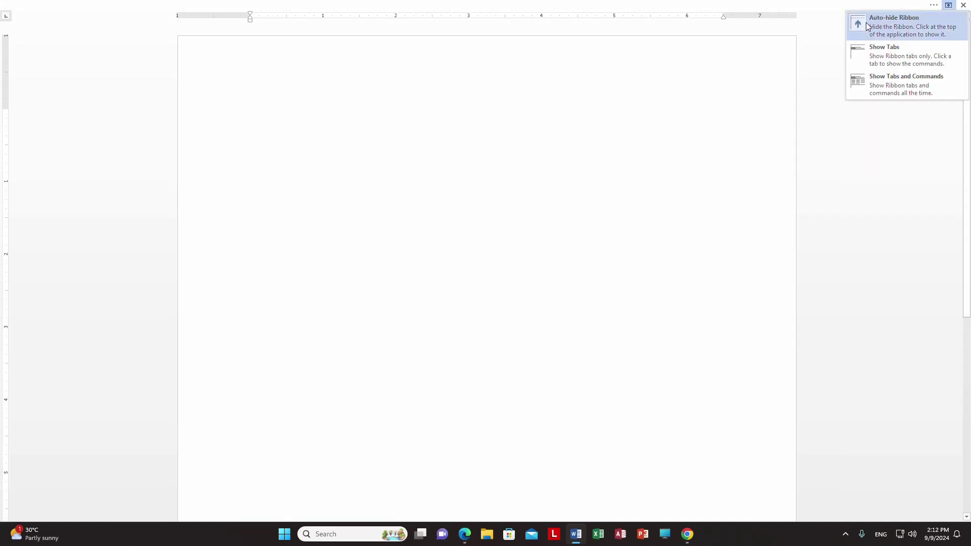
{"action": "left_click", "coordinate": [863, 52]}
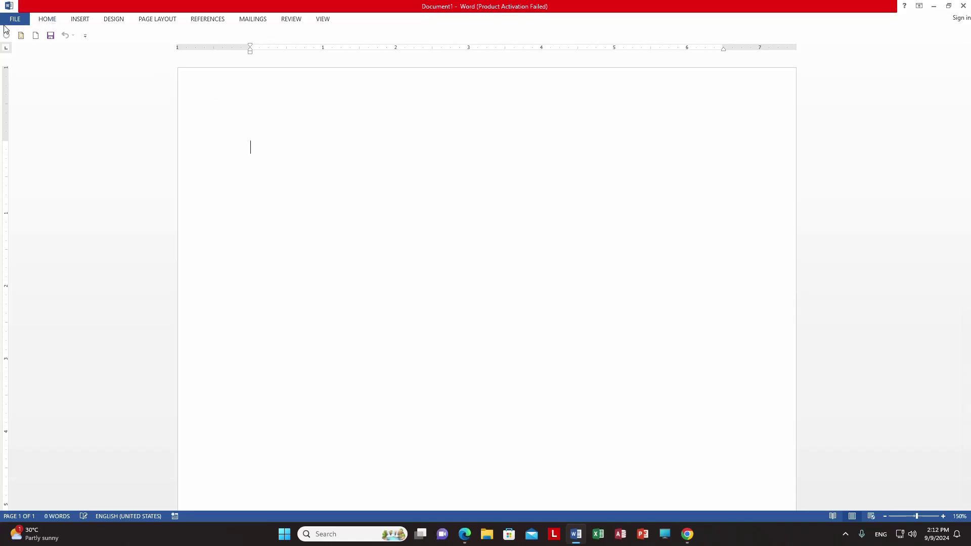
Preview each ribbon tab from Home through View, then return to the page
{"action": "left_click", "coordinate": [45, 20]}
{"action": "left_click", "coordinate": [79, 21]}
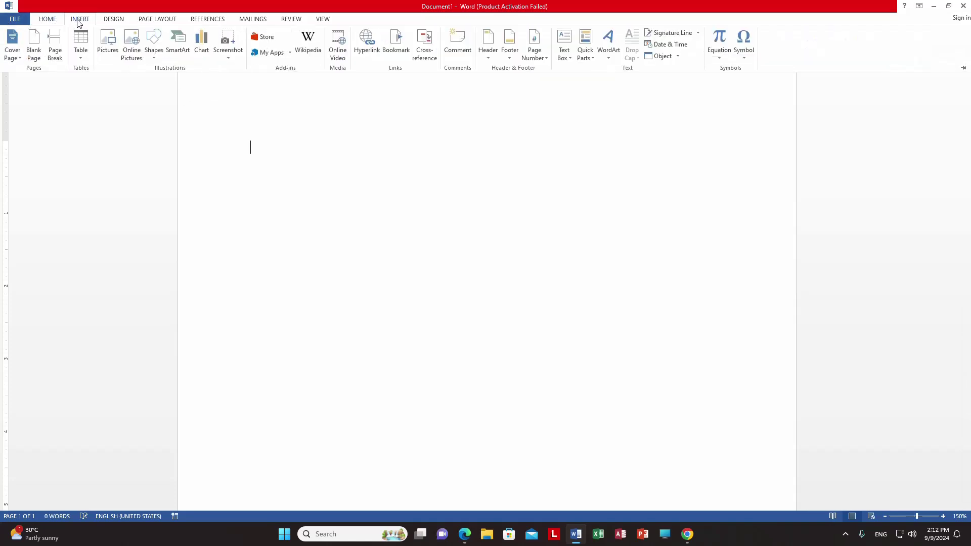
{"action": "left_click", "coordinate": [125, 20]}
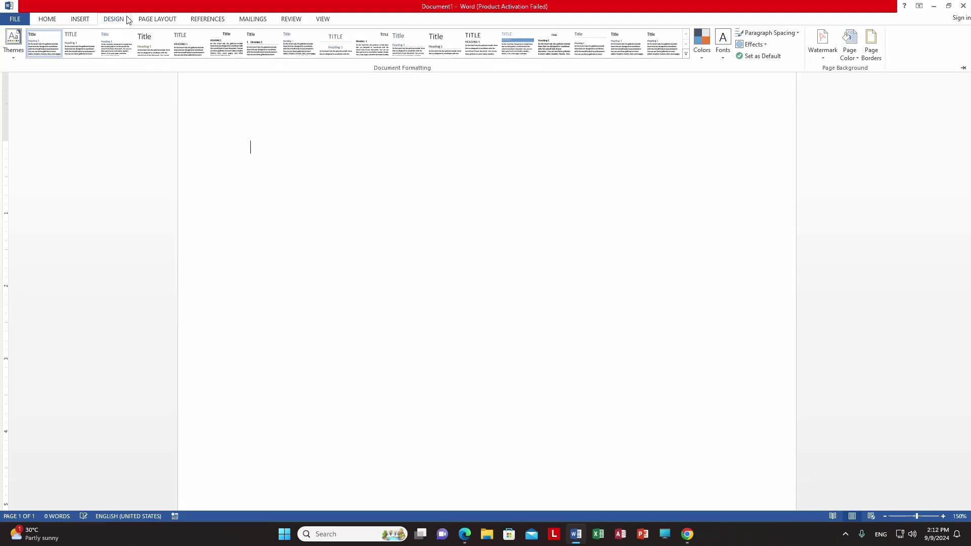
{"action": "left_click", "coordinate": [148, 19]}
{"action": "left_click", "coordinate": [209, 23]}
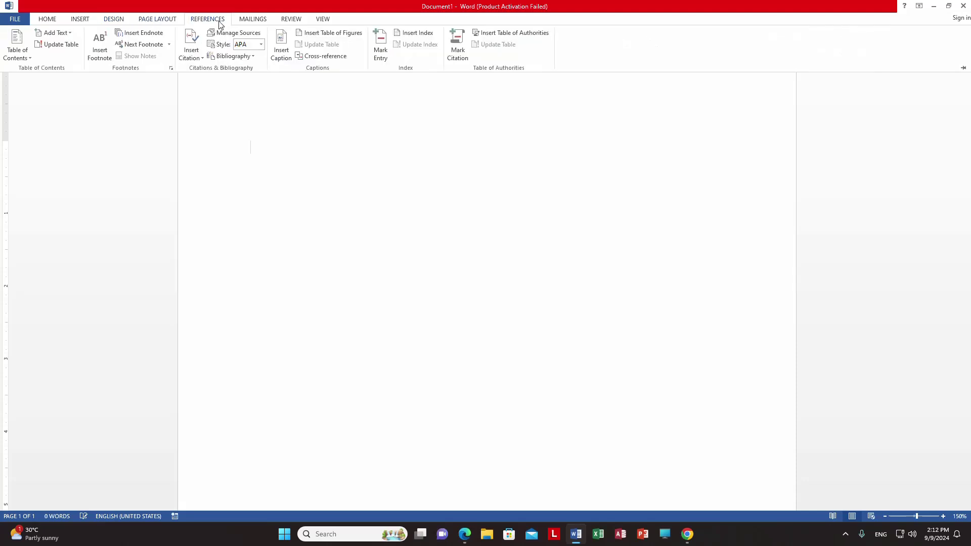
{"action": "left_click", "coordinate": [260, 20]}
{"action": "left_click", "coordinate": [287, 20]}
{"action": "left_click", "coordinate": [322, 20]}
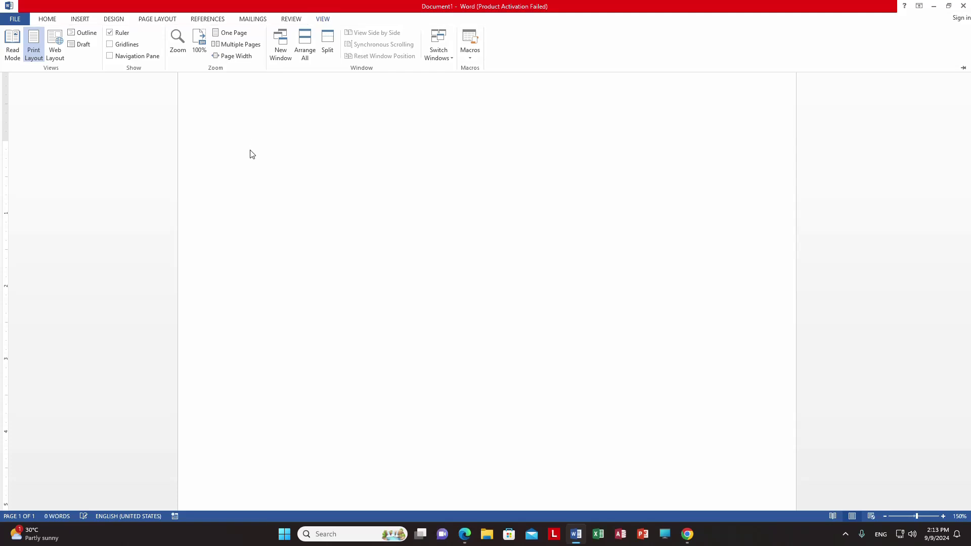
{"action": "left_click", "coordinate": [251, 153]}
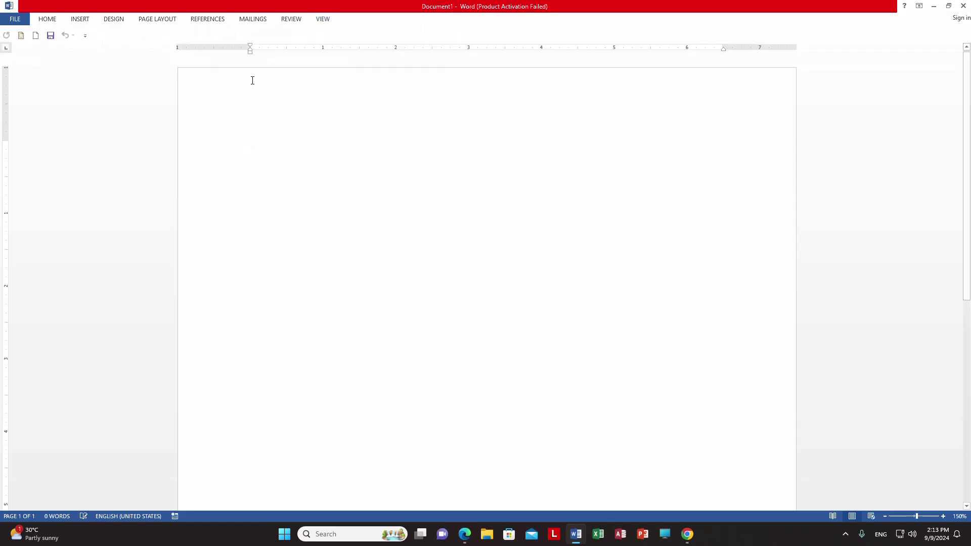
Preview Page Layout, Home and Design commands again, then open Ribbon Display Options
{"action": "left_click", "coordinate": [168, 23]}
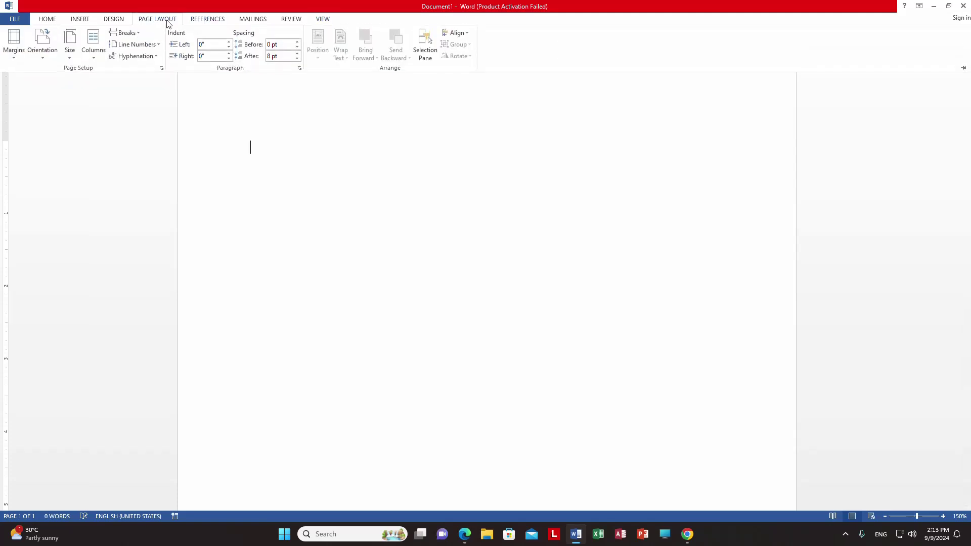
{"action": "left_click", "coordinate": [48, 20]}
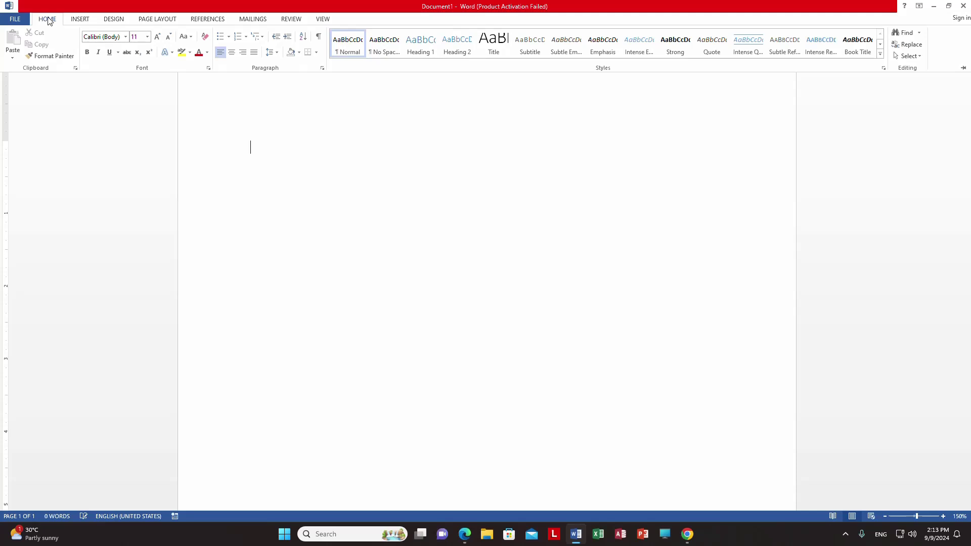
{"action": "left_click", "coordinate": [262, 160]}
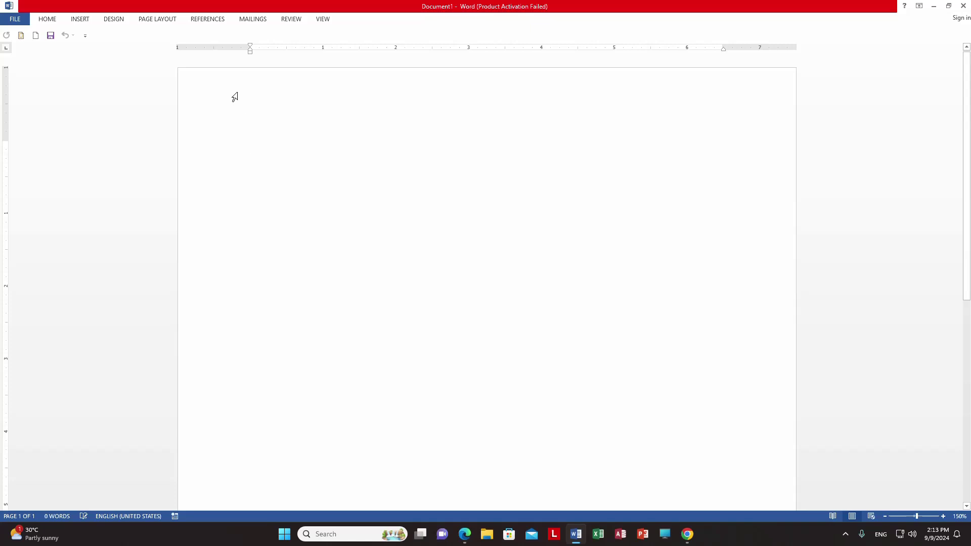
{"action": "left_click", "coordinate": [150, 23]}
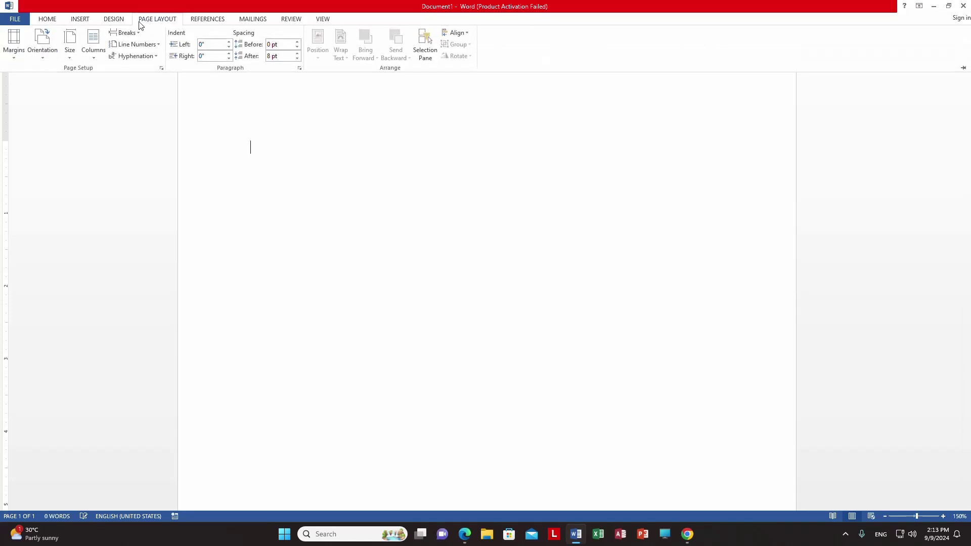
{"action": "left_click", "coordinate": [110, 21]}
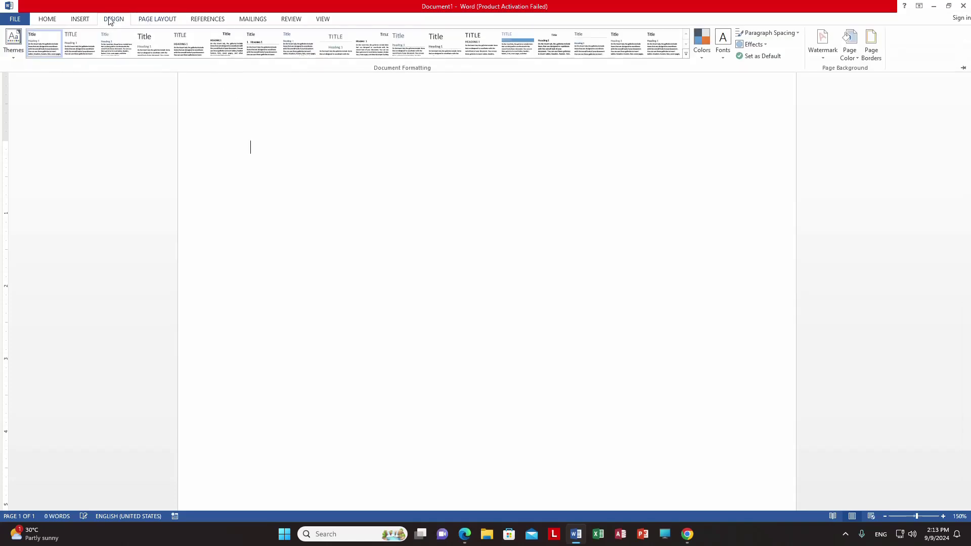
{"action": "left_click", "coordinate": [252, 152]}
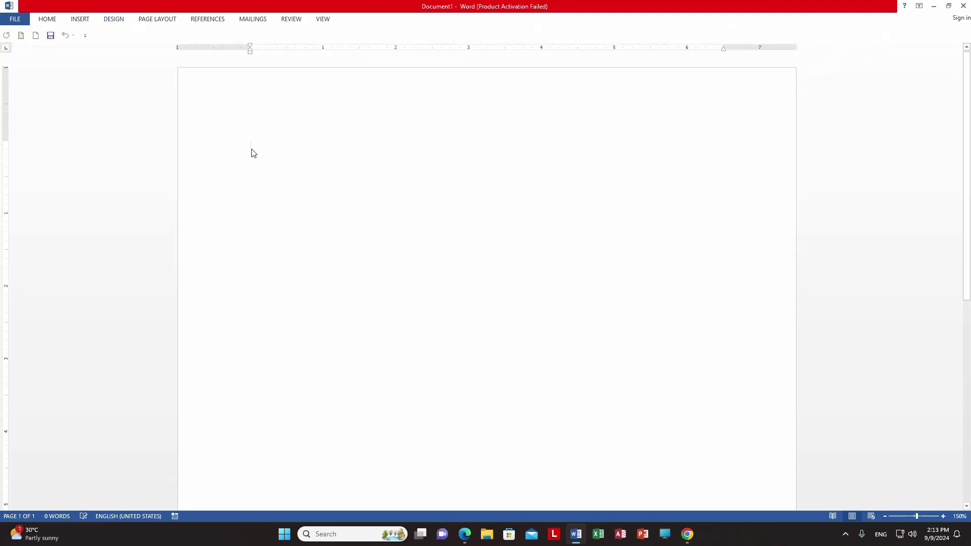
{"action": "left_click", "coordinate": [919, 6]}
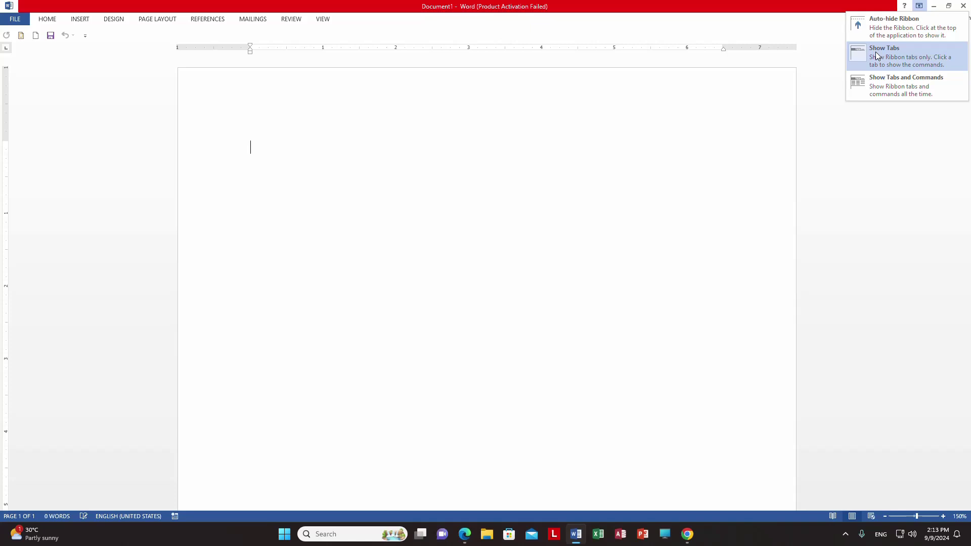
Set the ribbon to Show Tabs and Commands and display the Home tab
{"action": "left_click", "coordinate": [869, 83]}
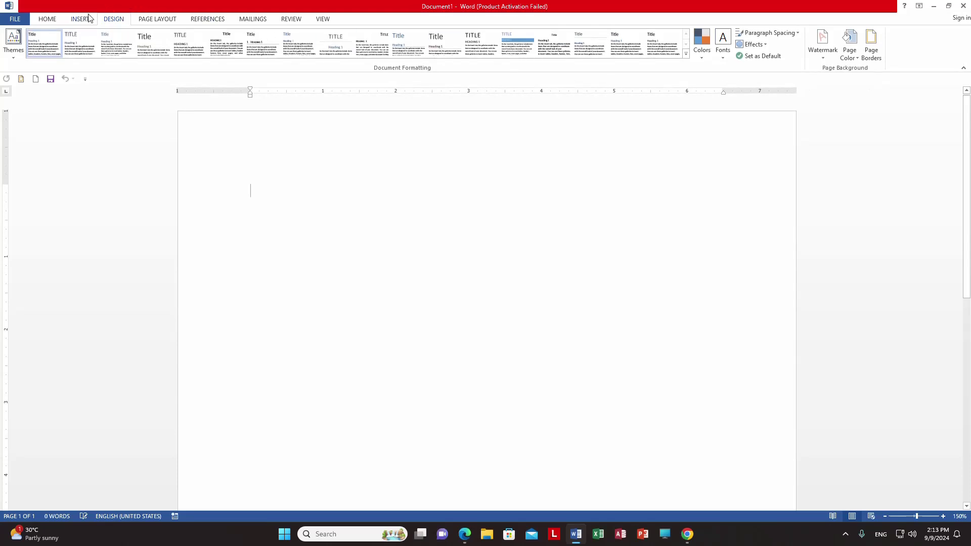
{"action": "left_click", "coordinate": [51, 21]}
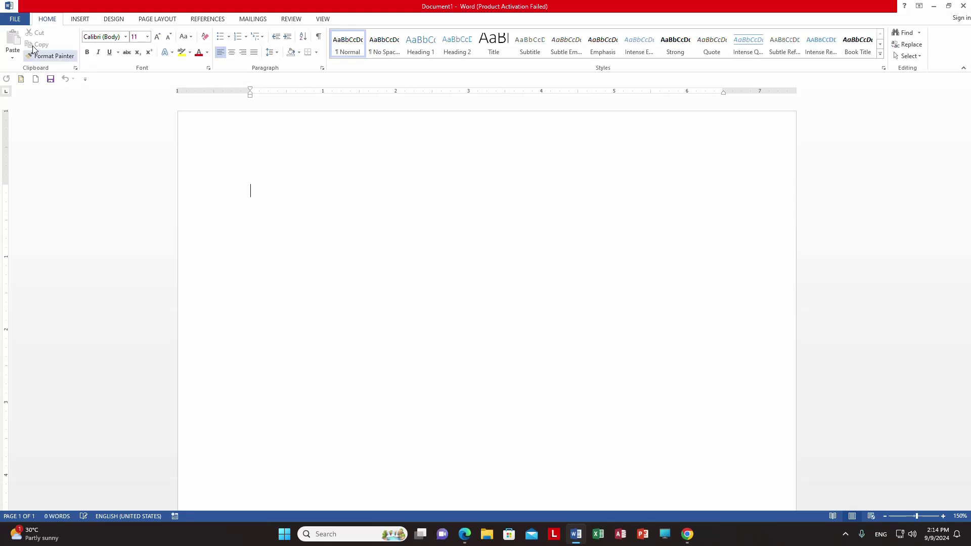
{"action": "left_click", "coordinate": [79, 20]}
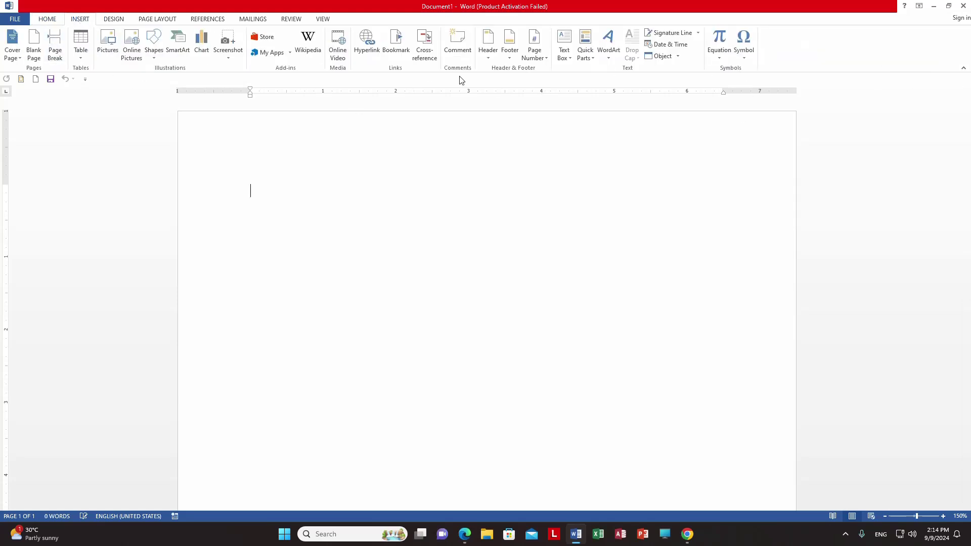
{"action": "left_click", "coordinate": [112, 20]}
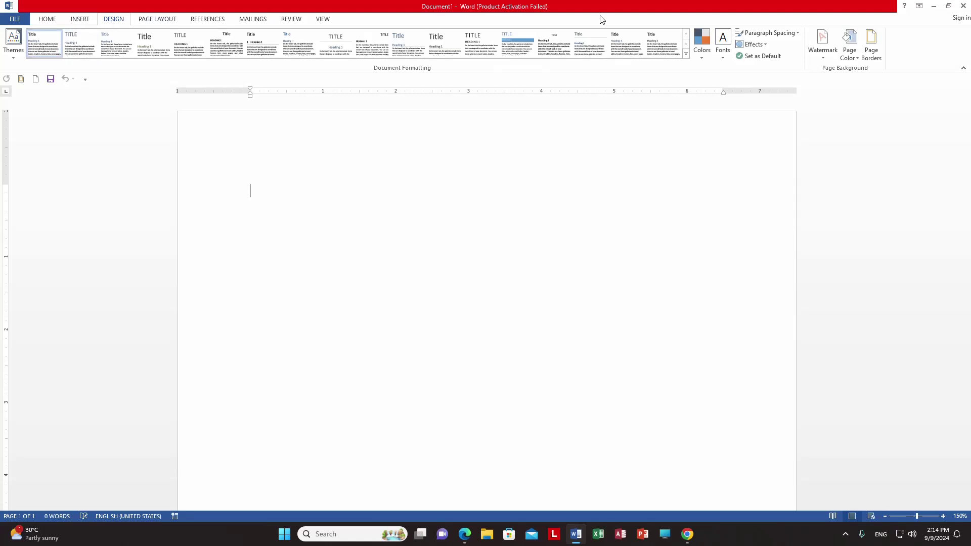
{"action": "left_click", "coordinate": [169, 21]}
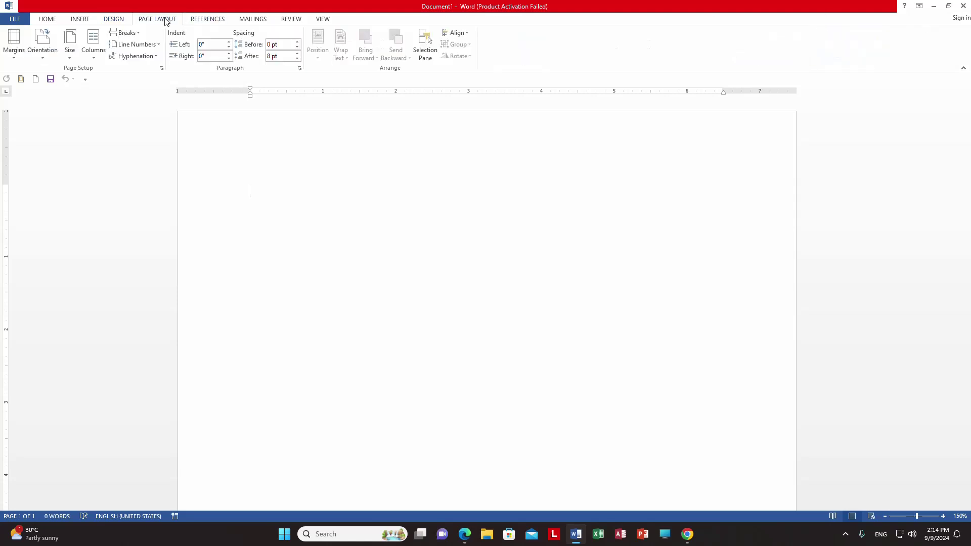
{"action": "left_click", "coordinate": [197, 18]}
{"action": "left_click", "coordinate": [251, 20]}
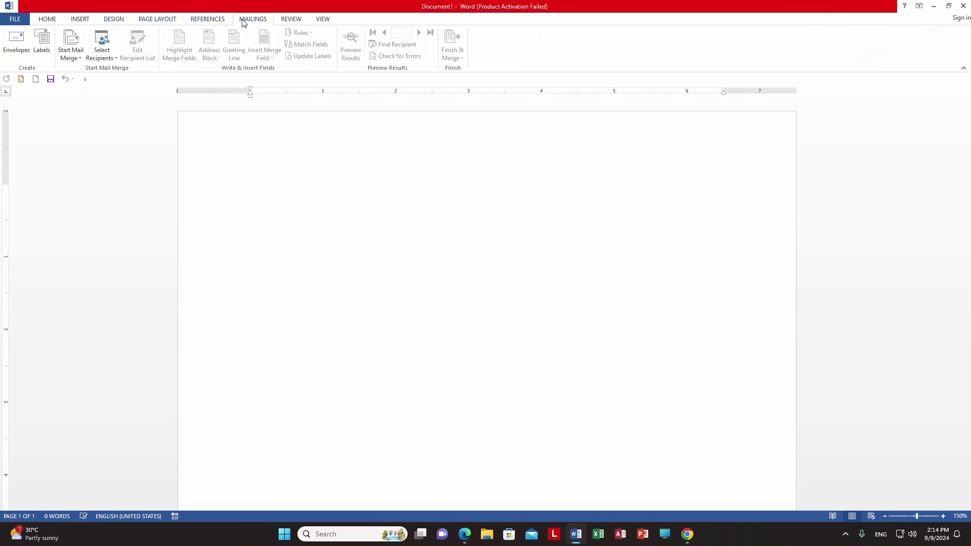
{"action": "left_click", "coordinate": [292, 21]}
{"action": "left_click", "coordinate": [318, 20]}
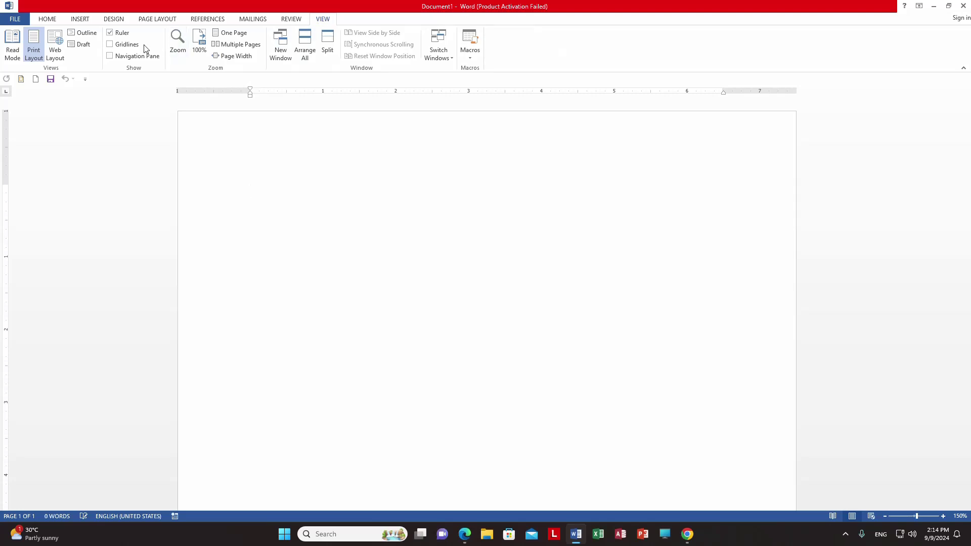
{"action": "left_click", "coordinate": [50, 23]}
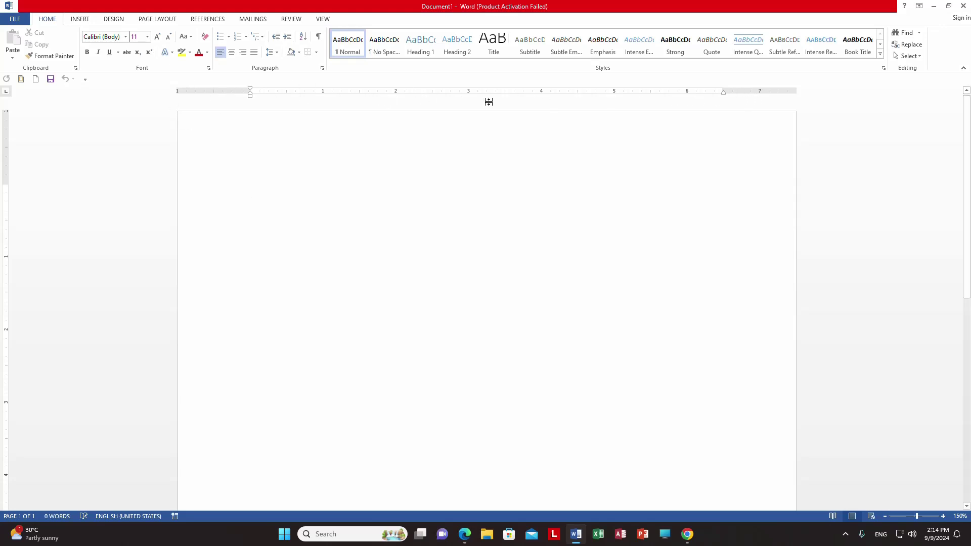
Zoom the blank page out step by step to 50%
{"action": "scroll", "coordinate": [447, 289], "scroll_direction": "down", "scroll_amount": 10}
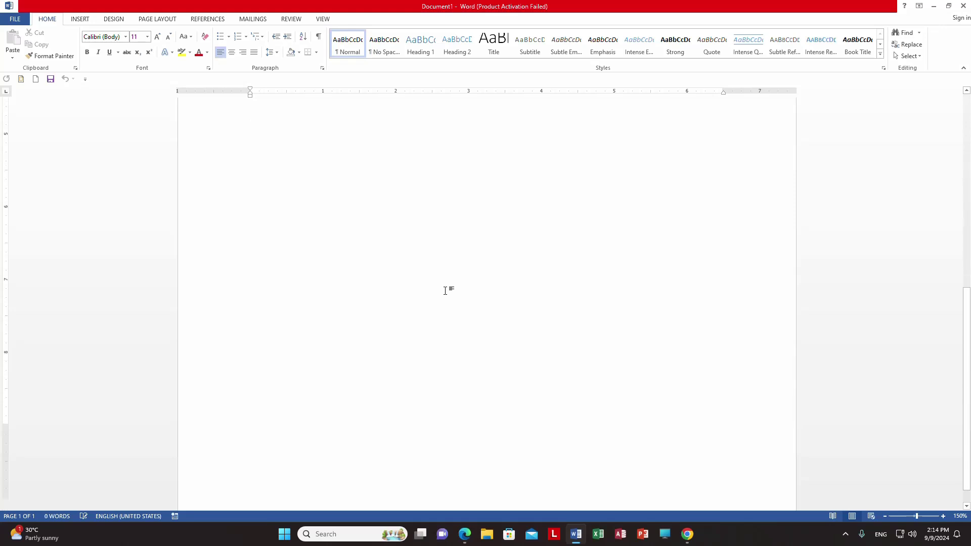
{"action": "scroll", "coordinate": [445, 291], "scroll_direction": "up", "scroll_amount": 3}
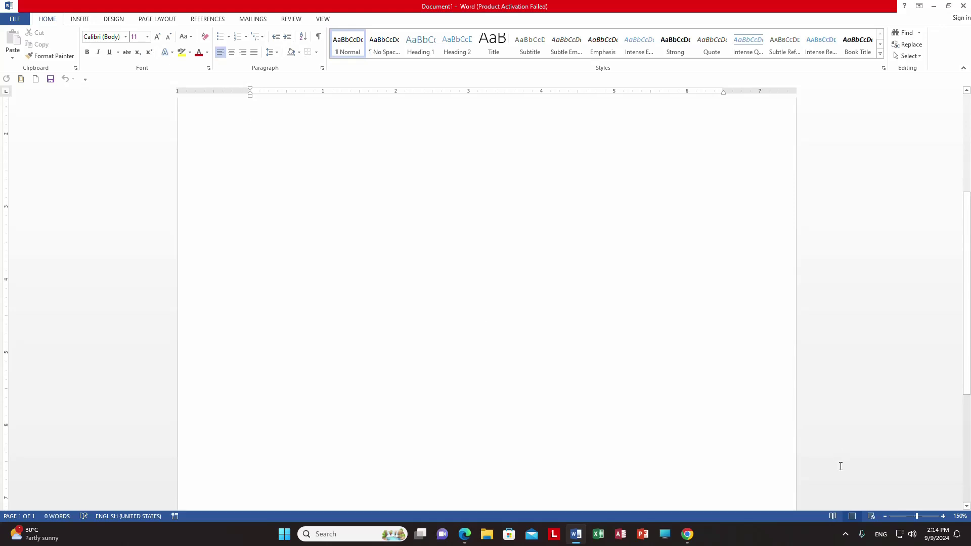
{"action": "left_click", "coordinate": [884, 515]}
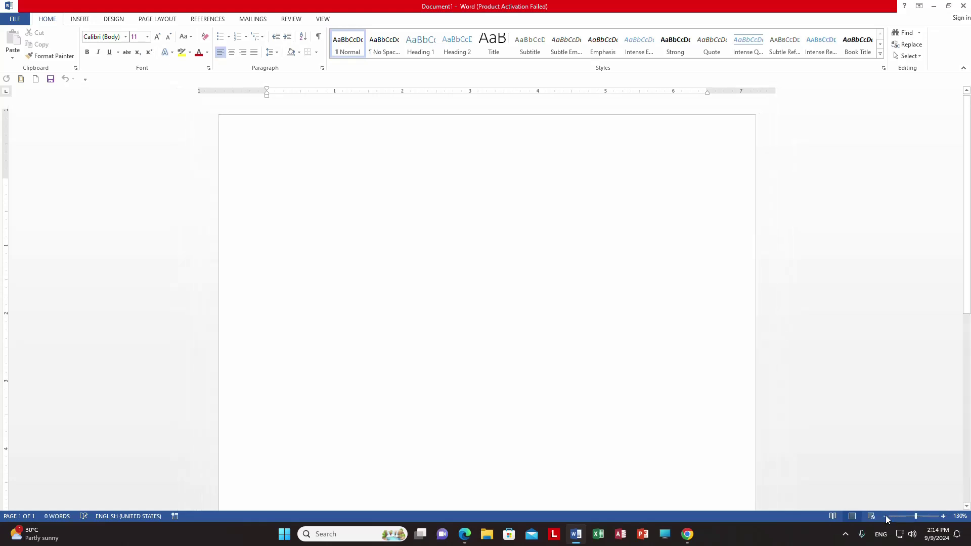
{"action": "left_click", "coordinate": [885, 515]}
{"action": "left_click", "coordinate": [885, 515]}
{"action": "left_click", "coordinate": [885, 515]}
{"action": "left_click", "coordinate": [885, 515]}
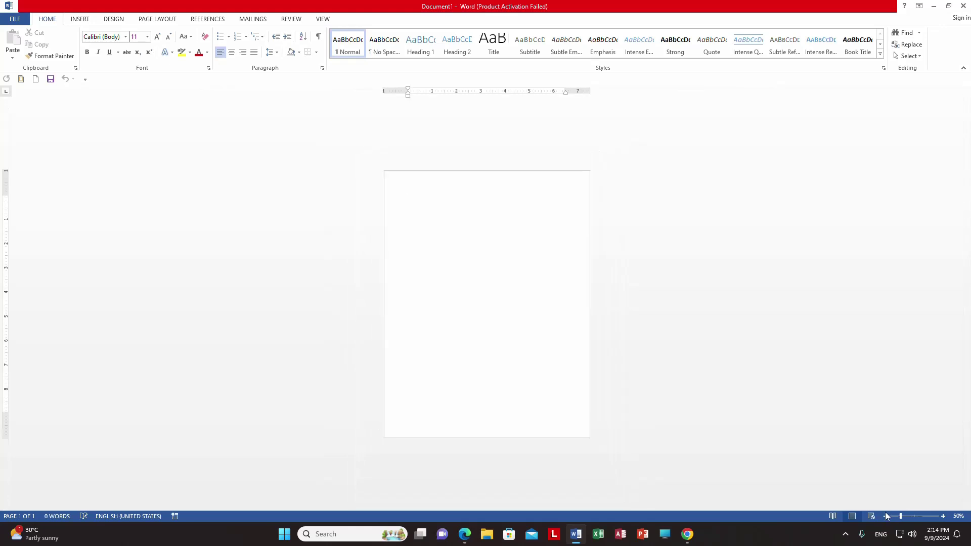
Zoom the page back in through 100% to 140%
{"action": "left_click", "coordinate": [942, 516]}
{"action": "left_click", "coordinate": [942, 515]}
{"action": "left_click", "coordinate": [942, 516]}
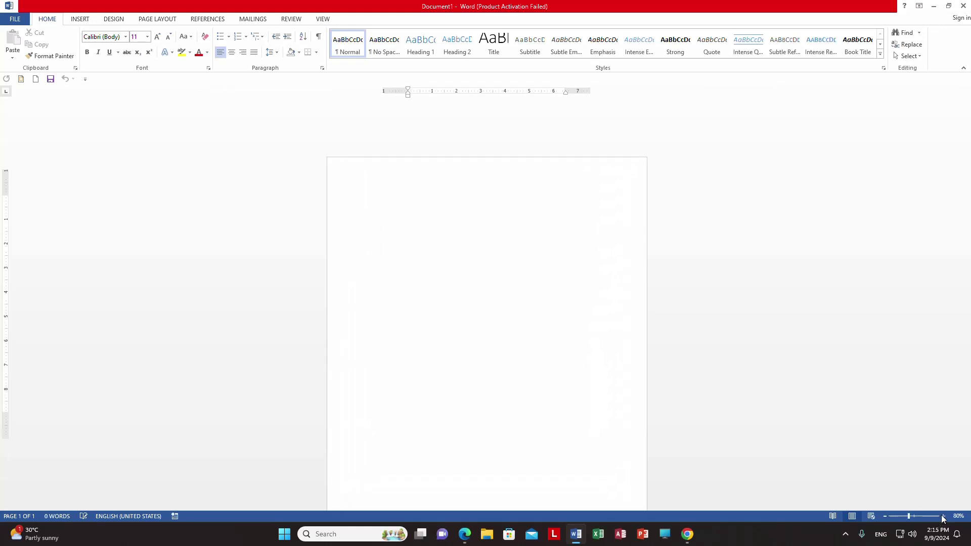
{"action": "left_click", "coordinate": [942, 515]}
{"action": "left_click", "coordinate": [942, 515]}
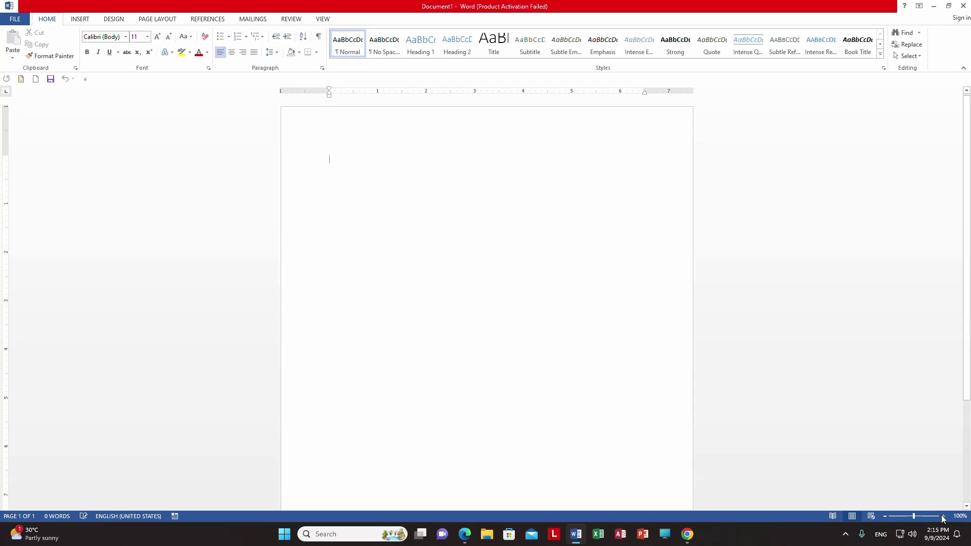
{"action": "left_click", "coordinate": [942, 516]}
{"action": "left_click", "coordinate": [943, 516]}
{"action": "left_click", "coordinate": [943, 516]}
{"action": "left_click", "coordinate": [942, 516]}
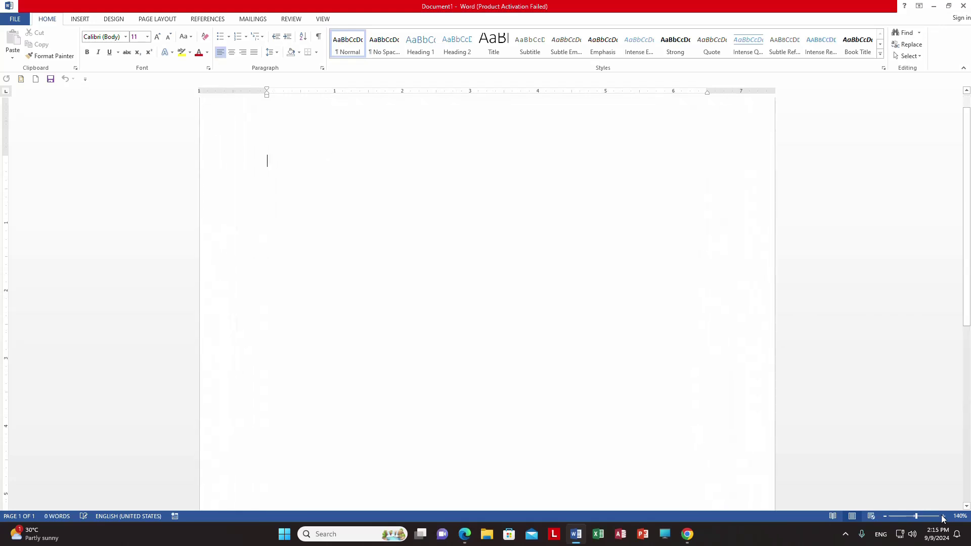
{"action": "scroll", "coordinate": [771, 360], "scroll_direction": "up", "scroll_amount": 1}
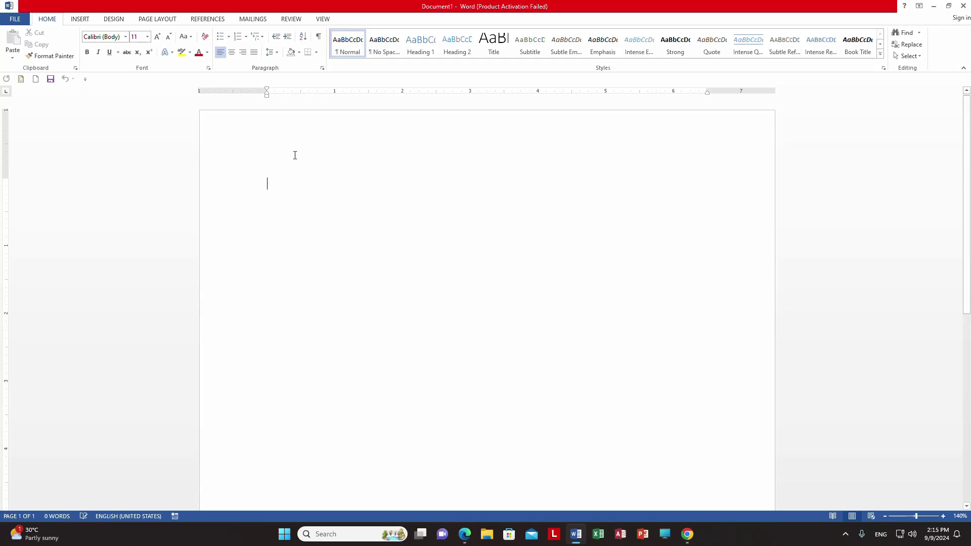
Raise the font size to 20 and type the lines 'Title Bar' and 'TABs'
{"action": "left_click", "coordinate": [157, 37]}
{"action": "left_click", "coordinate": [157, 36]}
{"action": "left_click", "coordinate": [157, 36]}
{"action": "left_click", "coordinate": [157, 36]}
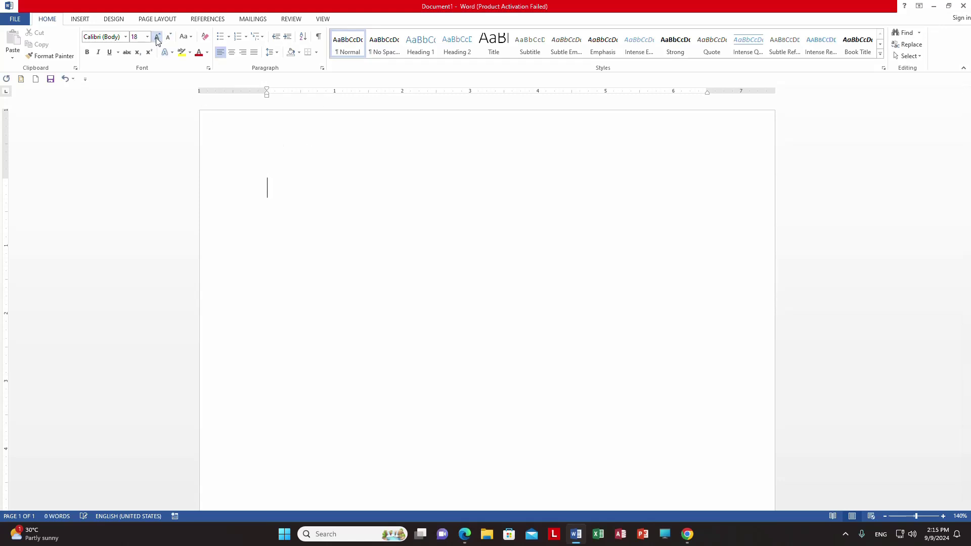
{"action": "left_click", "coordinate": [157, 36]}
{"action": "type", "text": "T"}
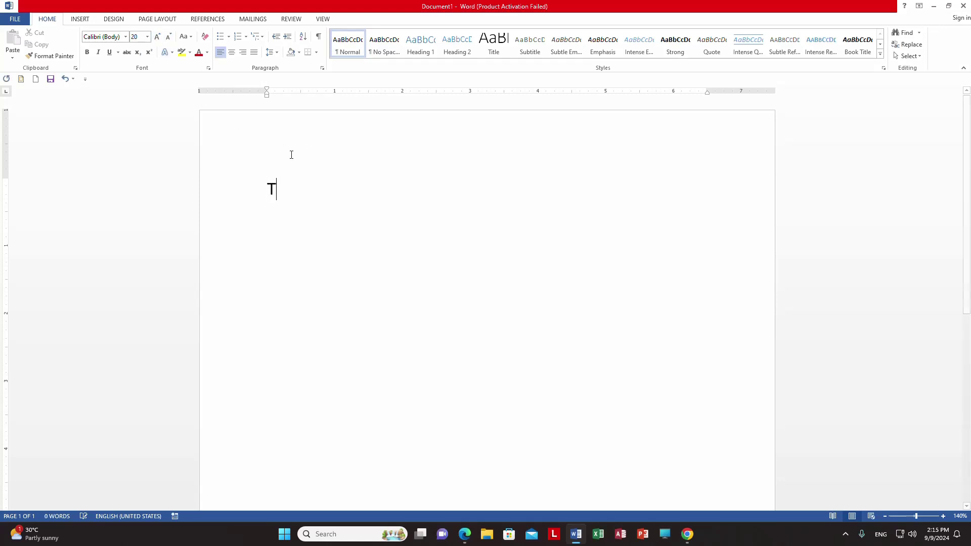
{"action": "type", "text": "itle "}
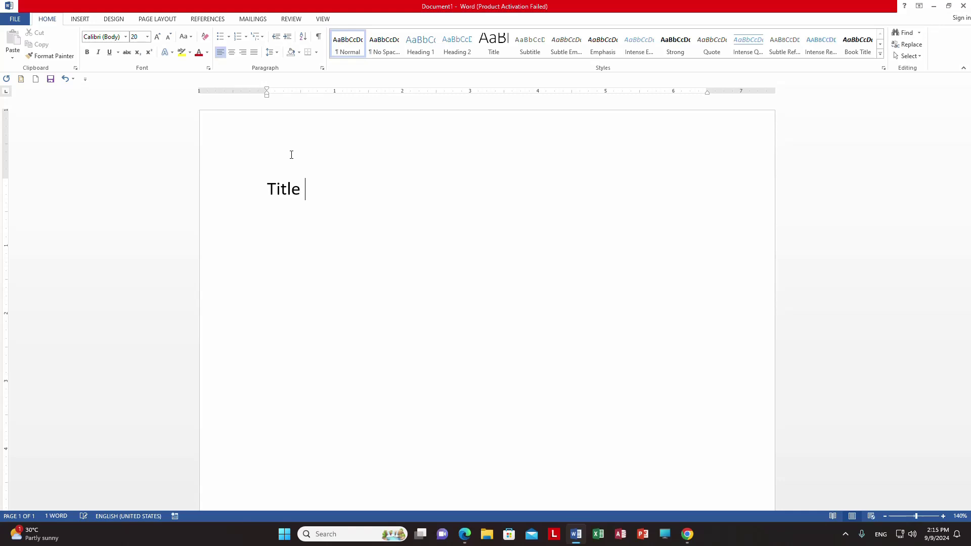
{"action": "type", "text": "Bar"}
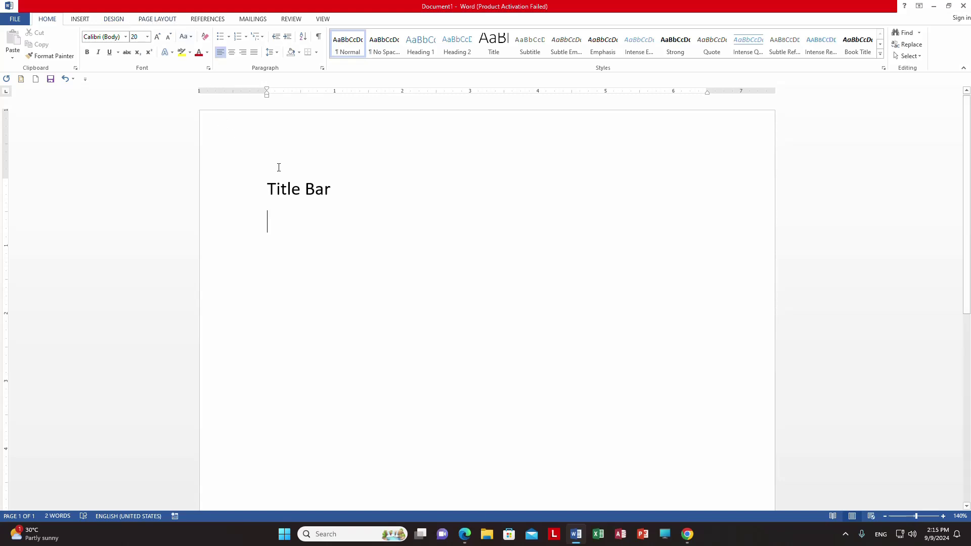
{"action": "type", "text": "TABs"}
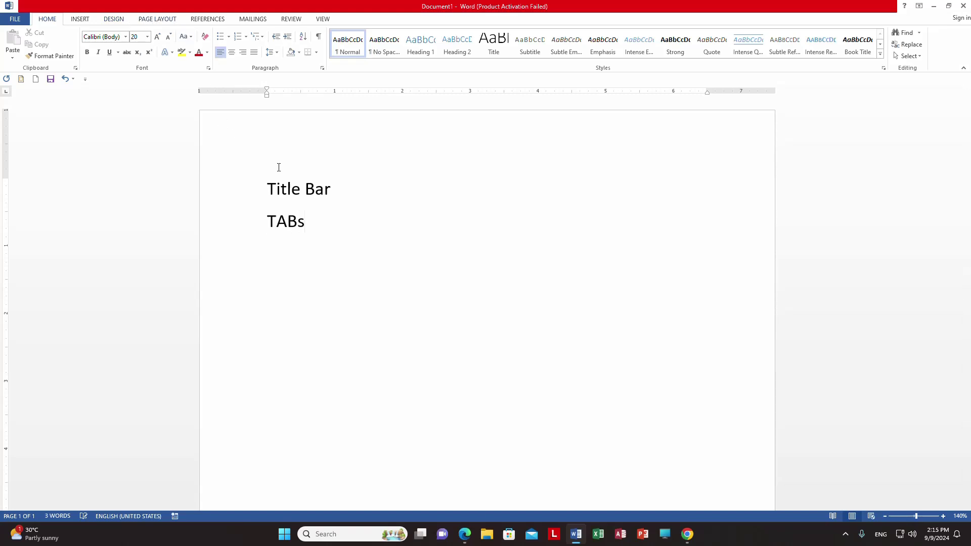
{"action": "key", "text": "Return"}
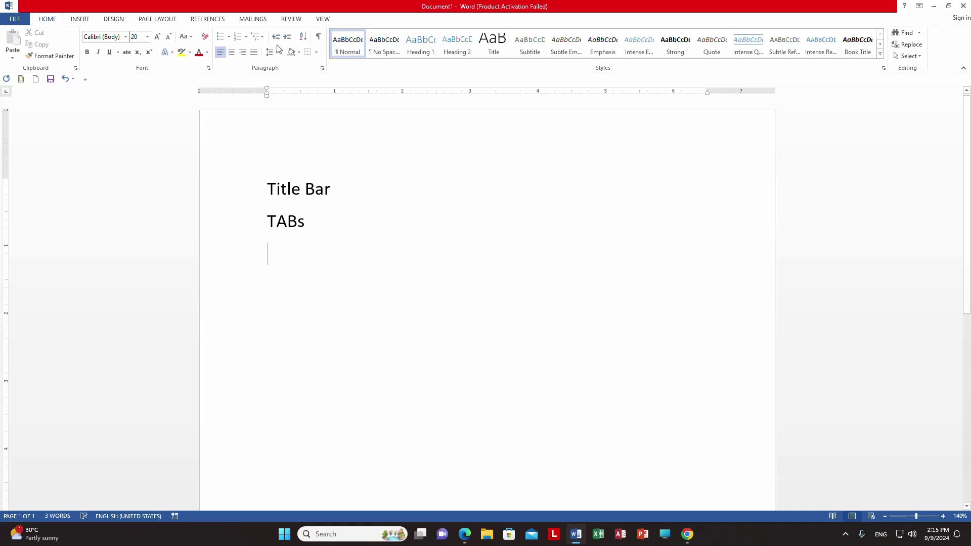
Open and dismiss Ribbon Display Options, then type 'Ribbon' on the third line
{"action": "left_click", "coordinate": [919, 6]}
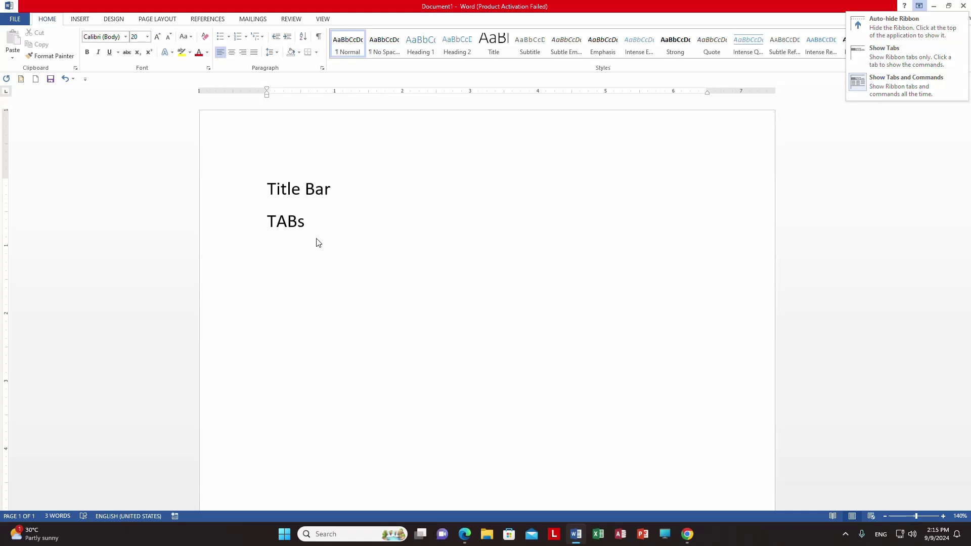
{"action": "left_click", "coordinate": [289, 253]}
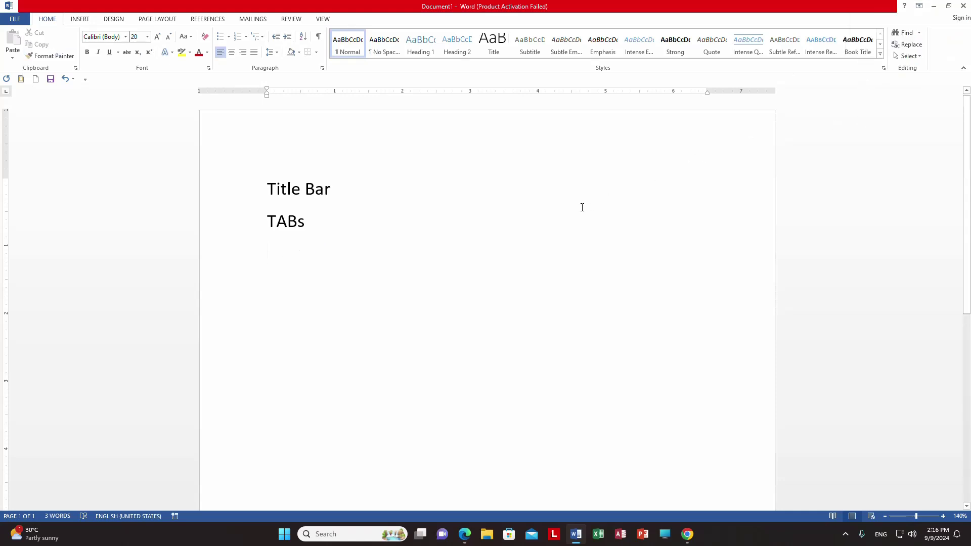
{"action": "type", "text": "Ribbo"}
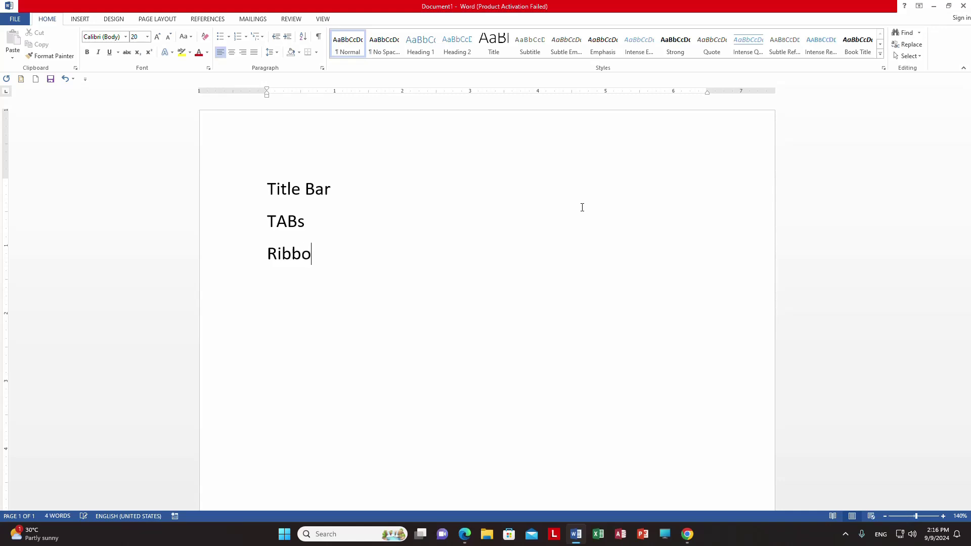
{"action": "type", "text": "n"}
{"action": "left_click", "coordinate": [75, 20]}
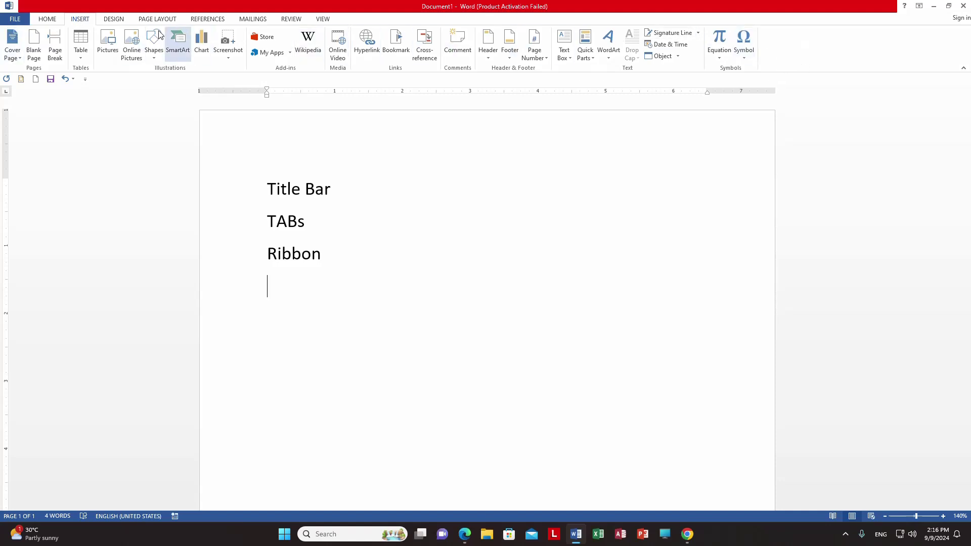
{"action": "left_click", "coordinate": [114, 21]}
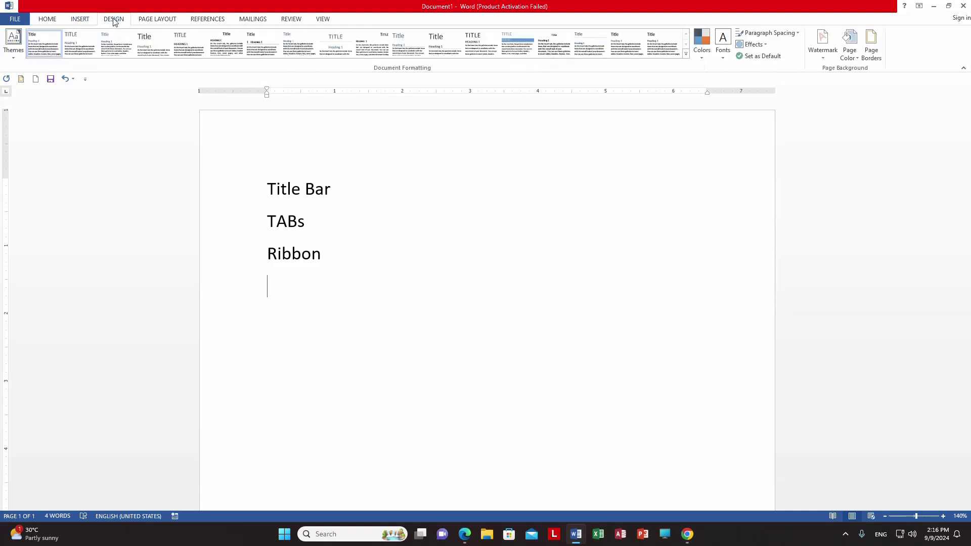
{"action": "left_click", "coordinate": [154, 20]}
{"action": "left_click", "coordinate": [195, 21]}
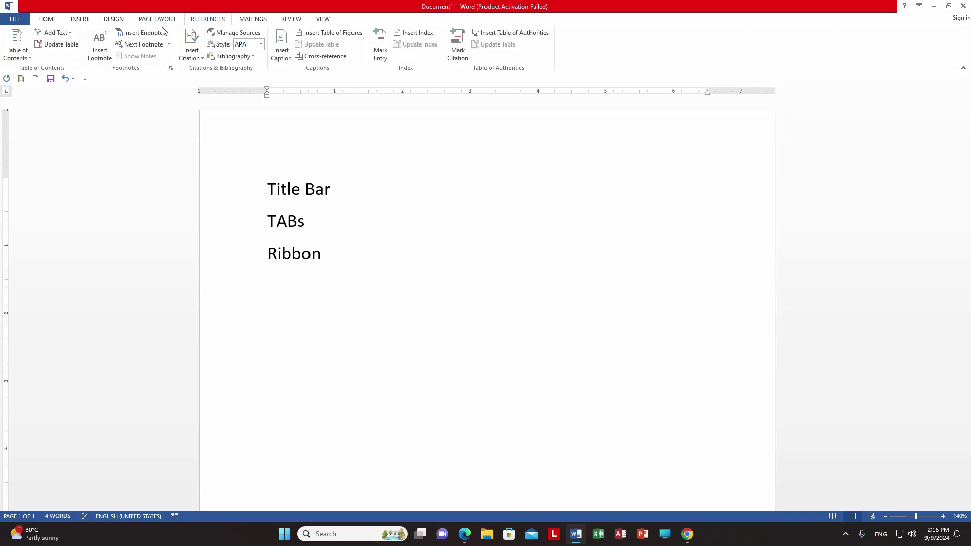
{"action": "left_click", "coordinate": [45, 20]}
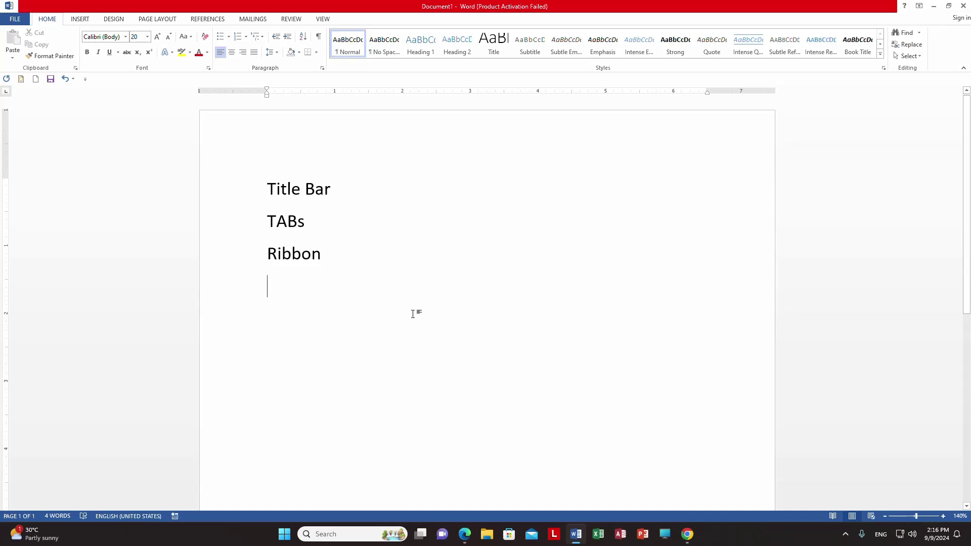
Type 'Text Indicator' and 'Mouse Pointer' lines, adding '(Cursor)' after Text Indicator
{"action": "type", "text": "Text "}
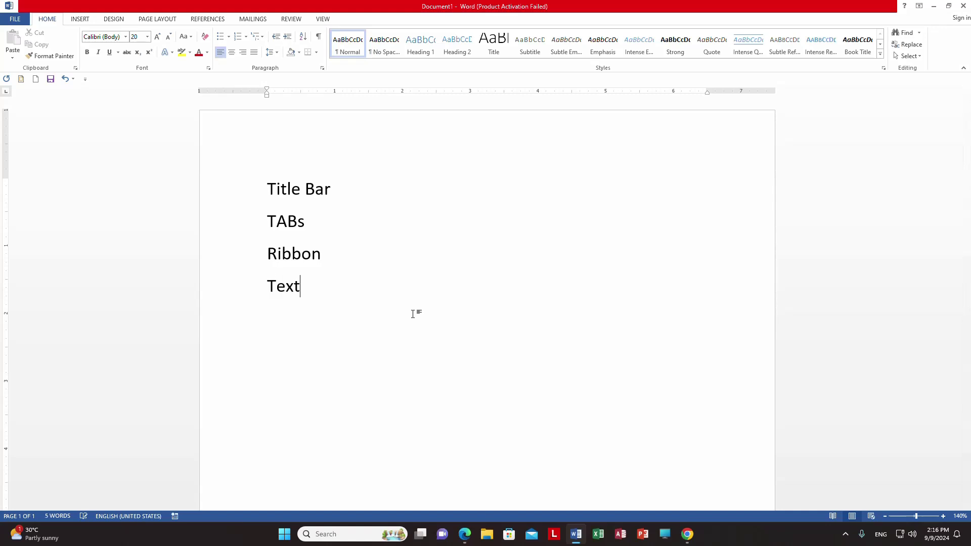
{"action": "type", "text": "Ind"}
{"action": "type", "text": "icat"}
{"action": "type", "text": "or"}
{"action": "key", "text": "Return"}
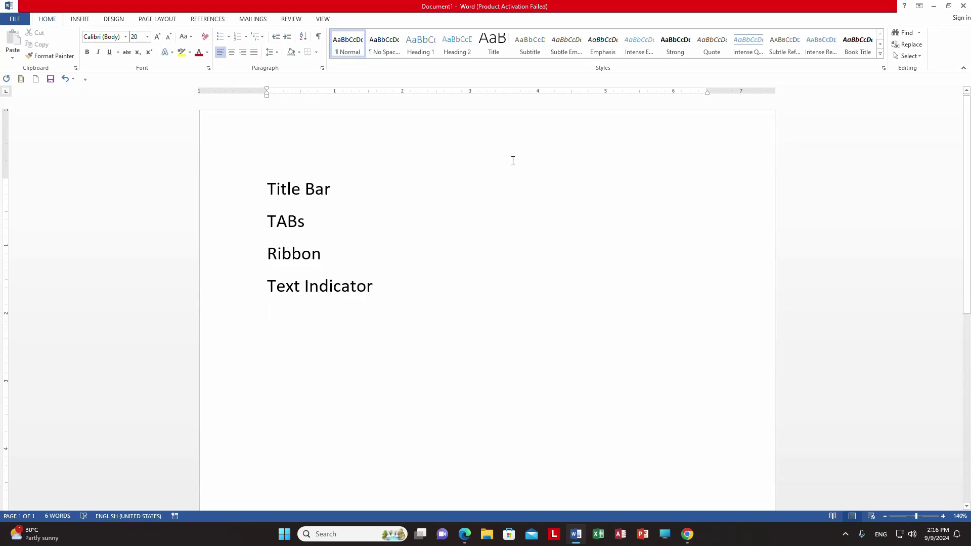
{"action": "type", "text": "M"}
{"action": "type", "text": "ouse "}
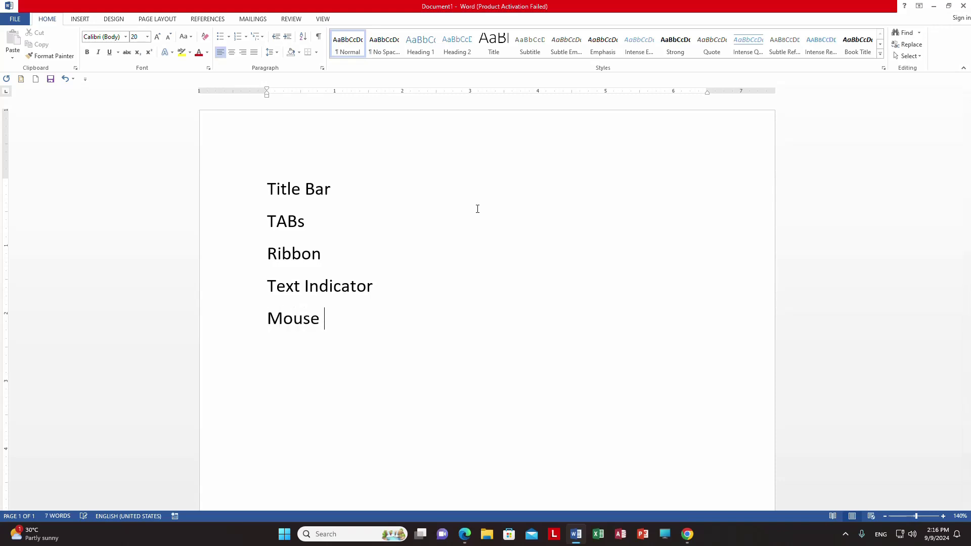
{"action": "type", "text": "Pointer"}
{"action": "key", "text": "Return"}
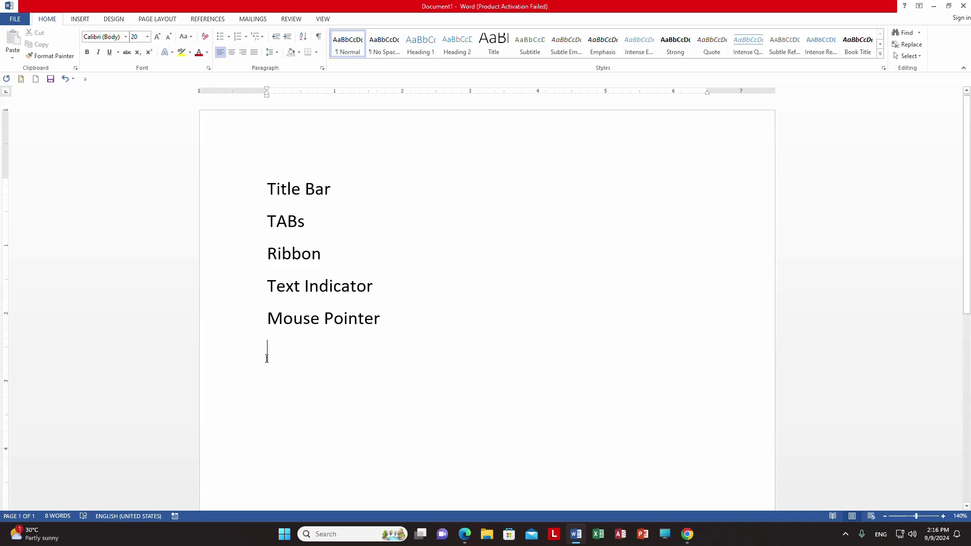
{"action": "type", "text": "C"}
{"action": "type", "text": "u"}
{"action": "key", "text": "BackSpace"}
{"action": "key", "text": "BackSpace"}
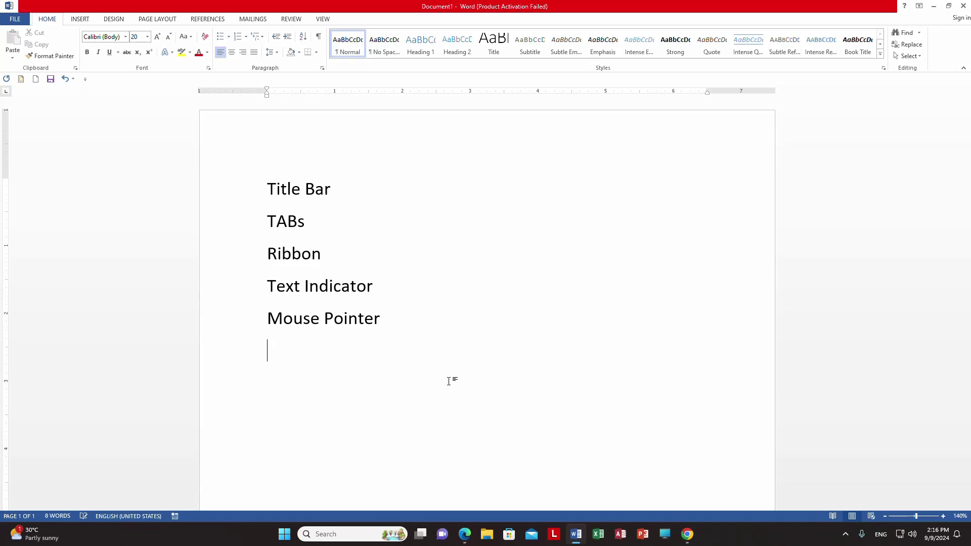
{"action": "left_click", "coordinate": [408, 289]}
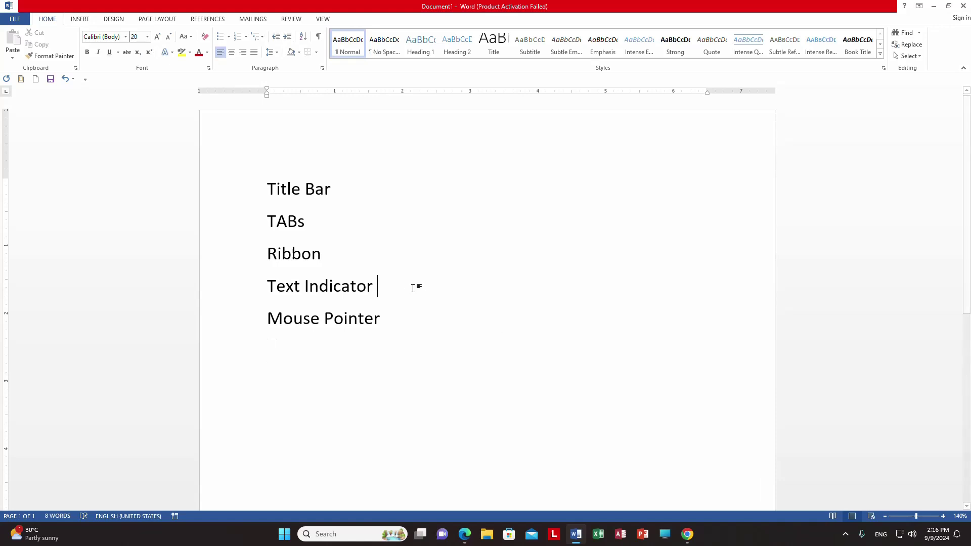
{"action": "type", "text": "(Cu"}
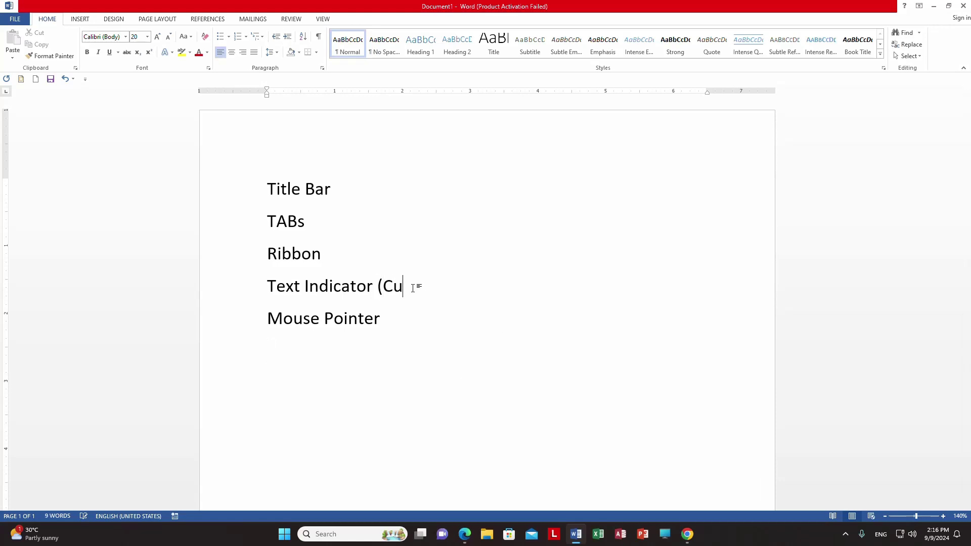
{"action": "type", "text": "rsor)"}
{"action": "key", "text": "Return"}
{"action": "key", "text": "BackSpace"}
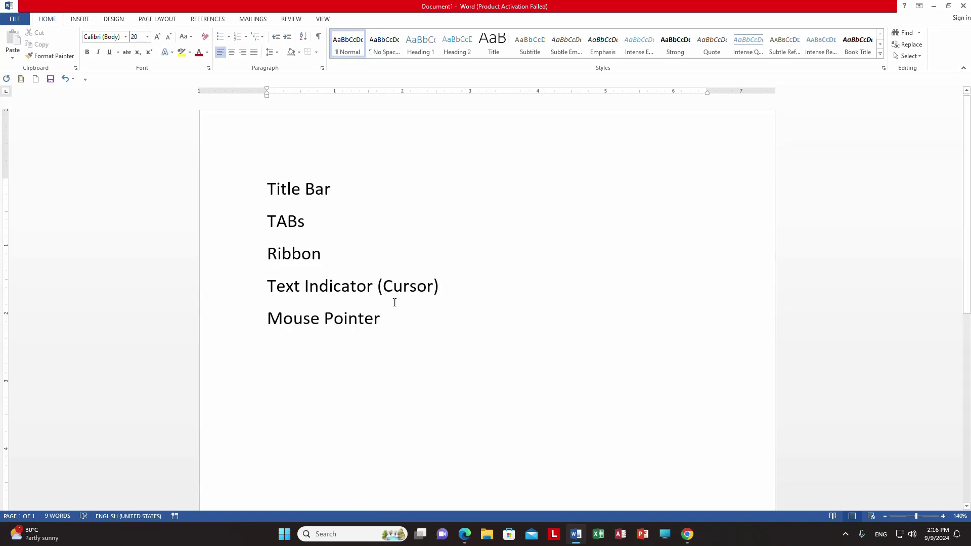
Add 'Icons' and 'Save' on new lines below Mouse Pointer
{"action": "left_click", "coordinate": [383, 326]}
{"action": "key", "text": "Return"}
{"action": "type", "text": "Icon"}
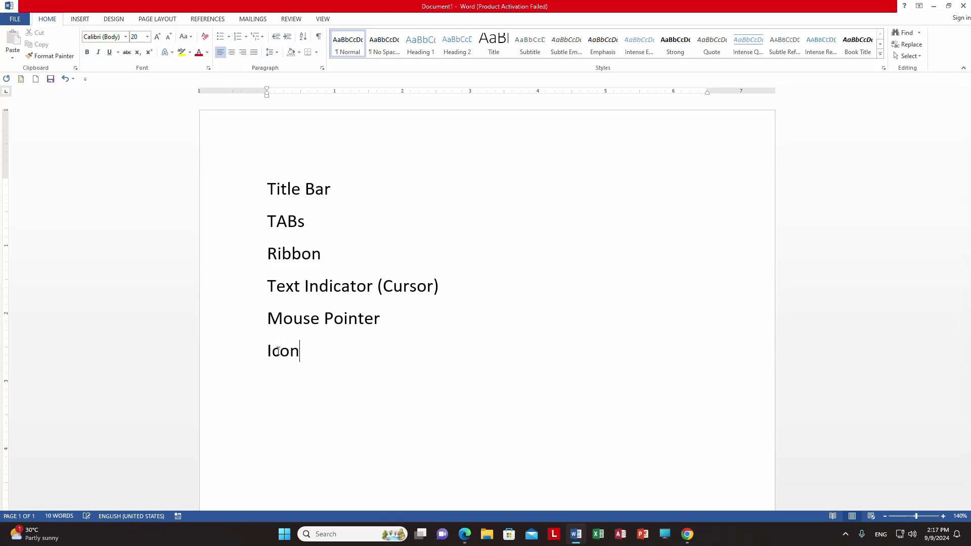
{"action": "type", "text": "s"}
{"action": "key", "text": "Return"}
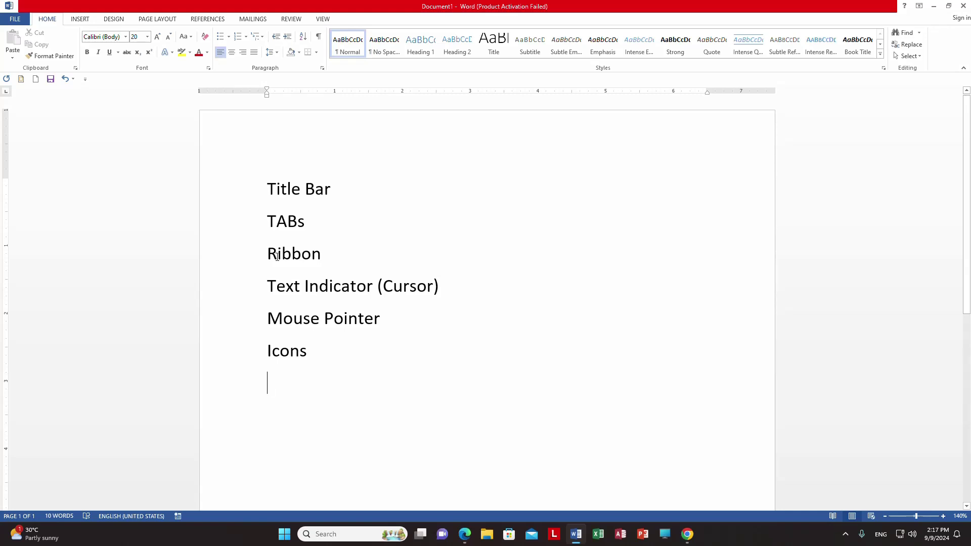
{"action": "type", "text": "Sav"}
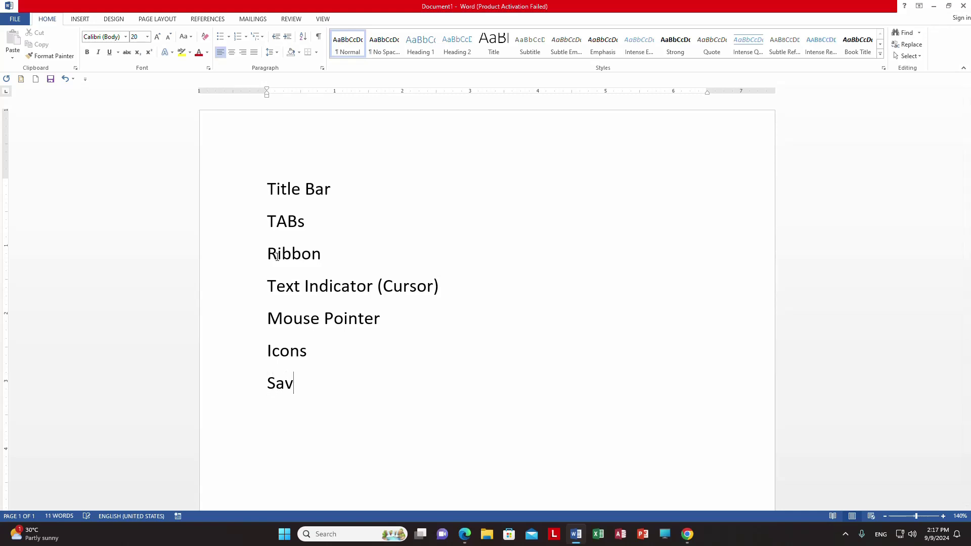
{"action": "type", "text": "e"}
Open the FILE tab's Save As page showing recent Computer folders
{"action": "left_click", "coordinate": [14, 20]}
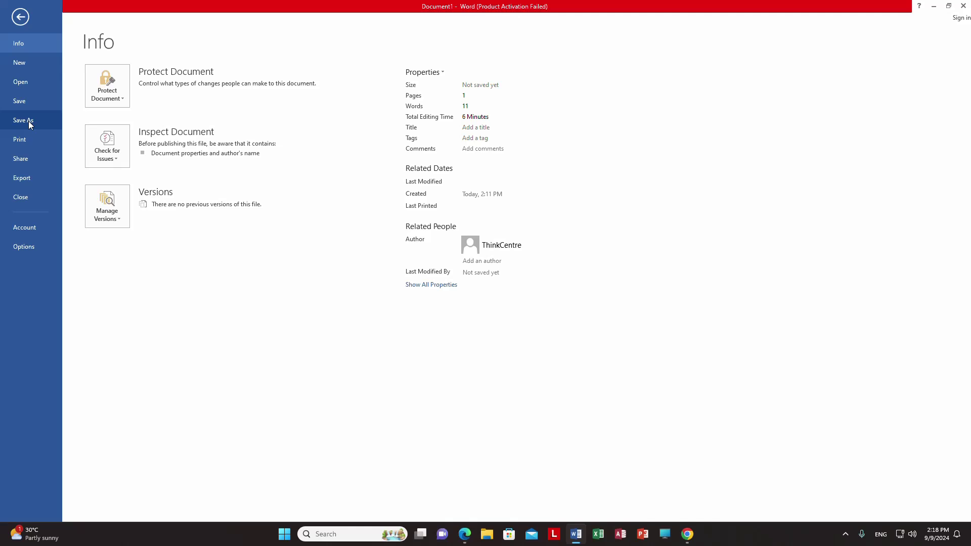
{"action": "left_click", "coordinate": [28, 120]}
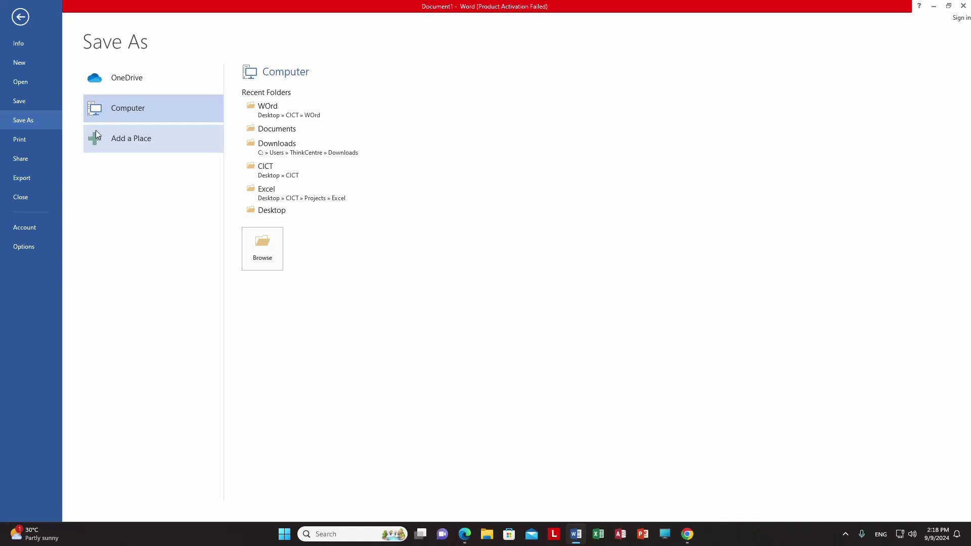
Open the Save As dialog on the Documents folder, proposing Title Bar.docx as the name
{"action": "left_click", "coordinate": [112, 105]}
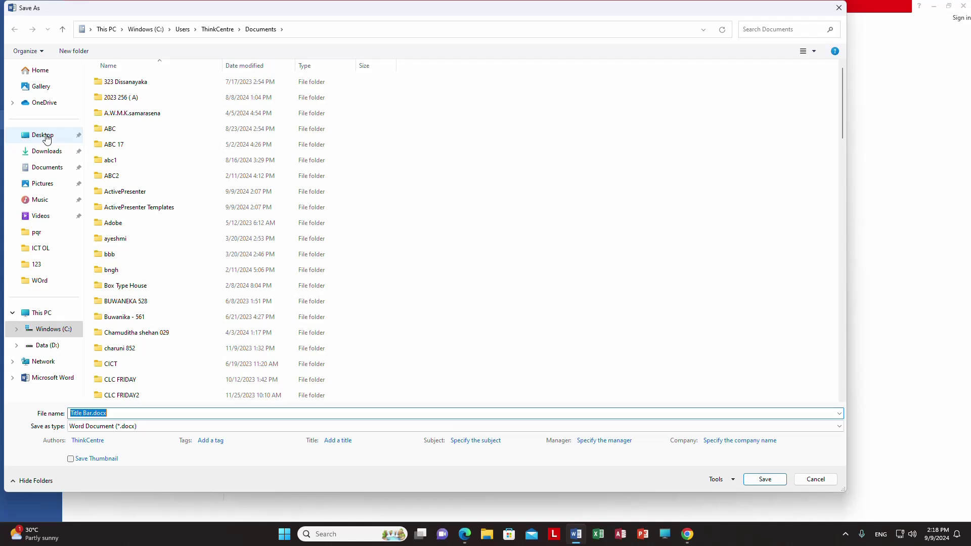
{"action": "left_click", "coordinate": [46, 136]}
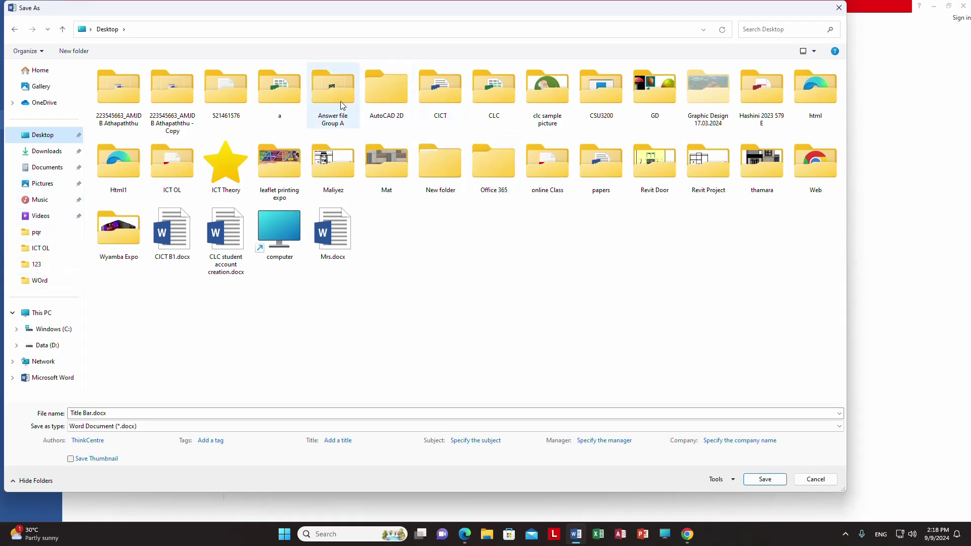
{"action": "left_click", "coordinate": [39, 170]}
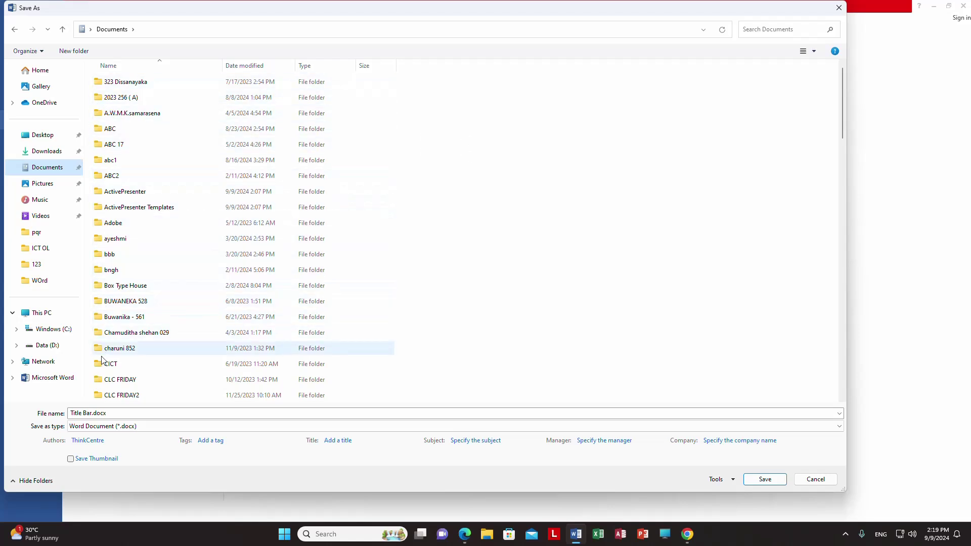
{"action": "left_click", "coordinate": [107, 85]}
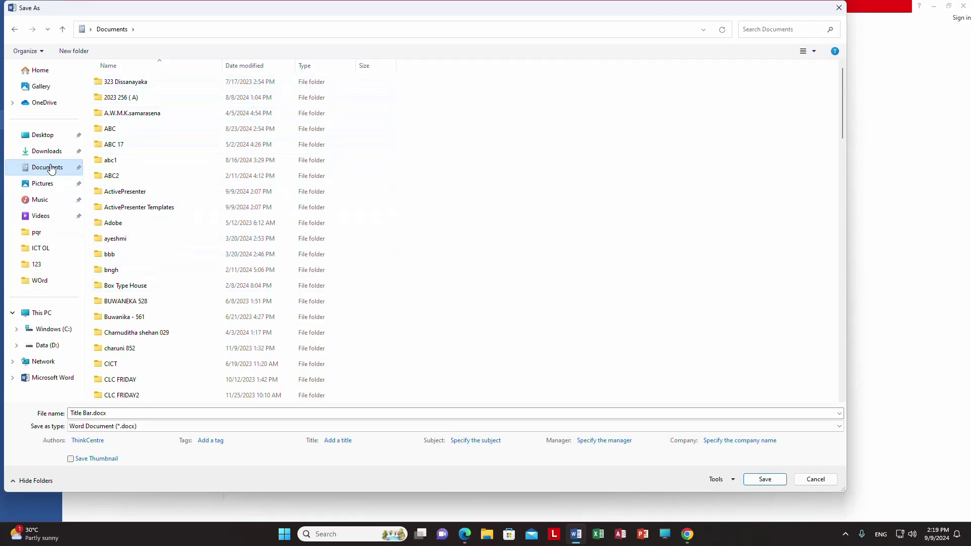
{"action": "scroll", "coordinate": [162, 186], "scroll_direction": "down", "scroll_amount": 3}
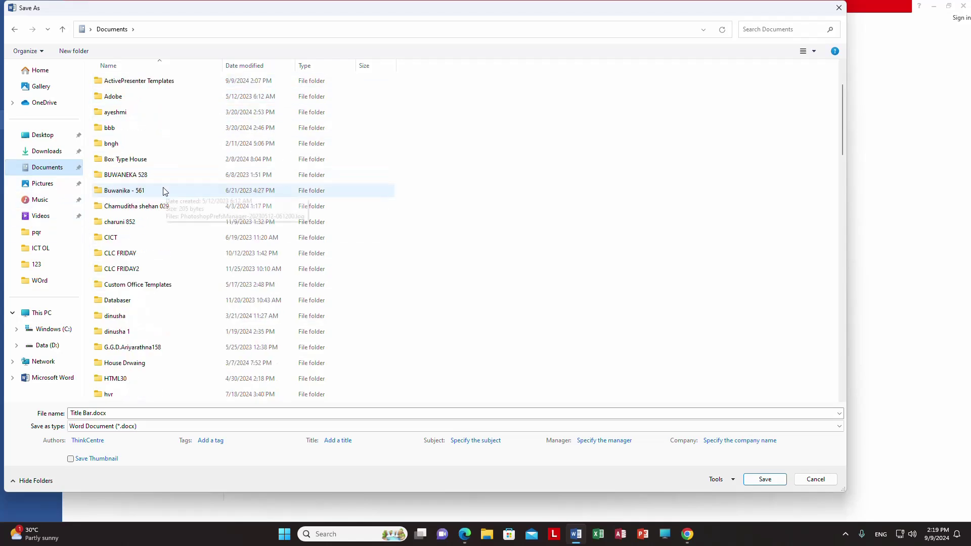
{"action": "scroll", "coordinate": [163, 191], "scroll_direction": "down", "scroll_amount": 6}
{"action": "scroll", "coordinate": [167, 199], "scroll_direction": "down", "scroll_amount": 5}
{"action": "scroll", "coordinate": [170, 205], "scroll_direction": "down", "scroll_amount": 10}
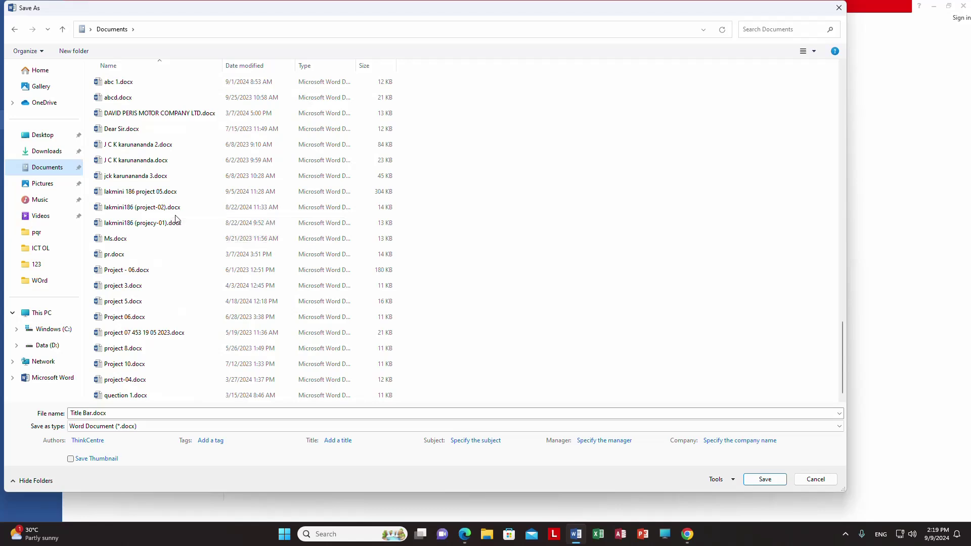
{"action": "scroll", "coordinate": [177, 218], "scroll_direction": "up", "scroll_amount": 10}
{"action": "scroll", "coordinate": [177, 219], "scroll_direction": "up", "scroll_amount": 5}
{"action": "scroll", "coordinate": [177, 218], "scroll_direction": "up", "scroll_amount": 5}
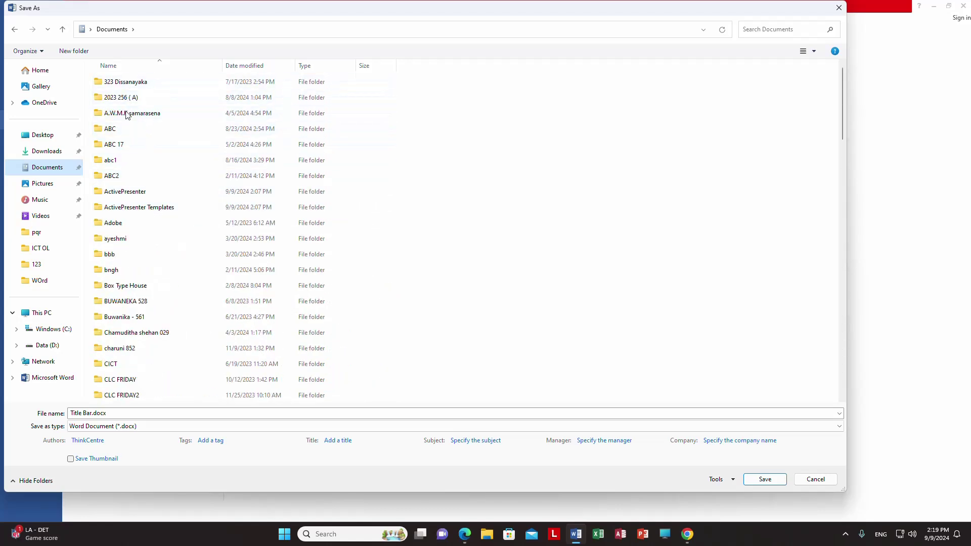
{"action": "double_click", "coordinate": [126, 82]}
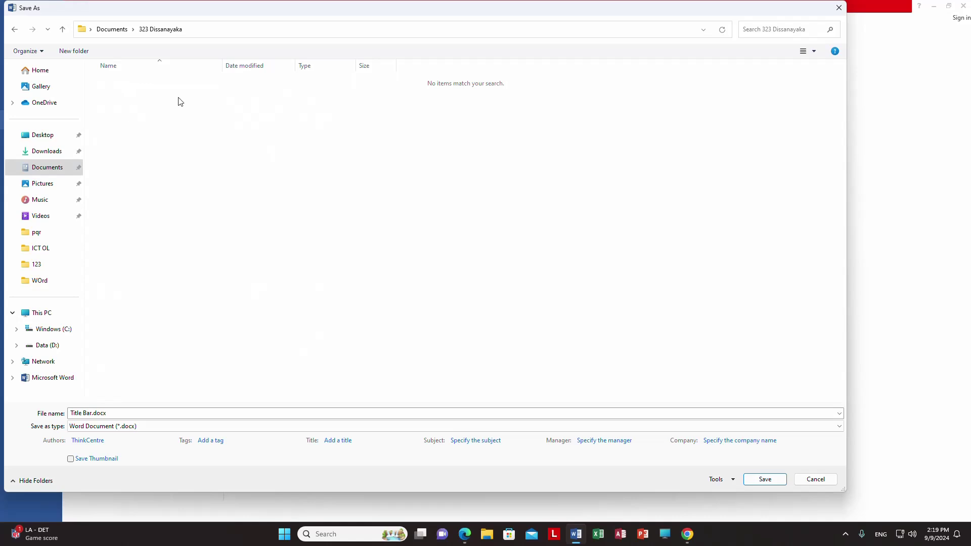
{"action": "left_click", "coordinate": [63, 34]}
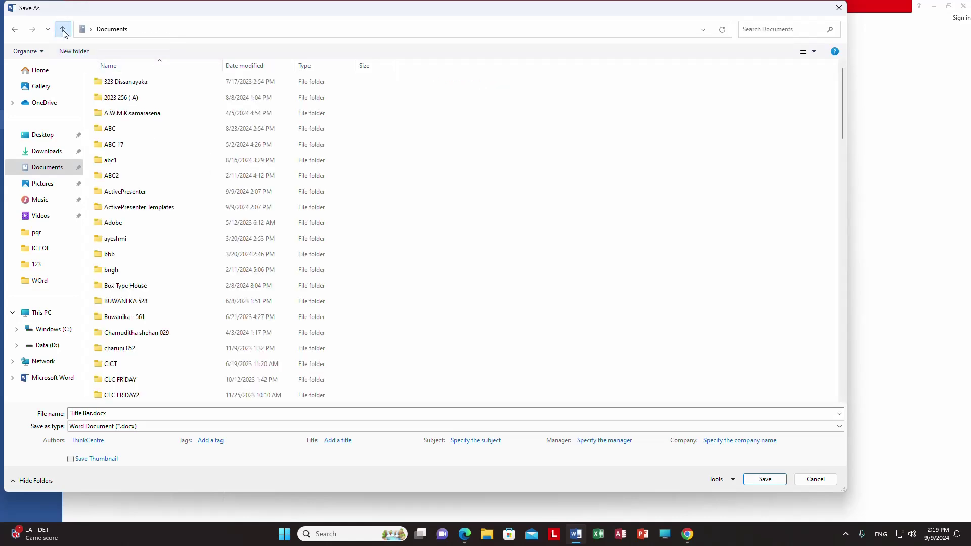
{"action": "double_click", "coordinate": [101, 100]}
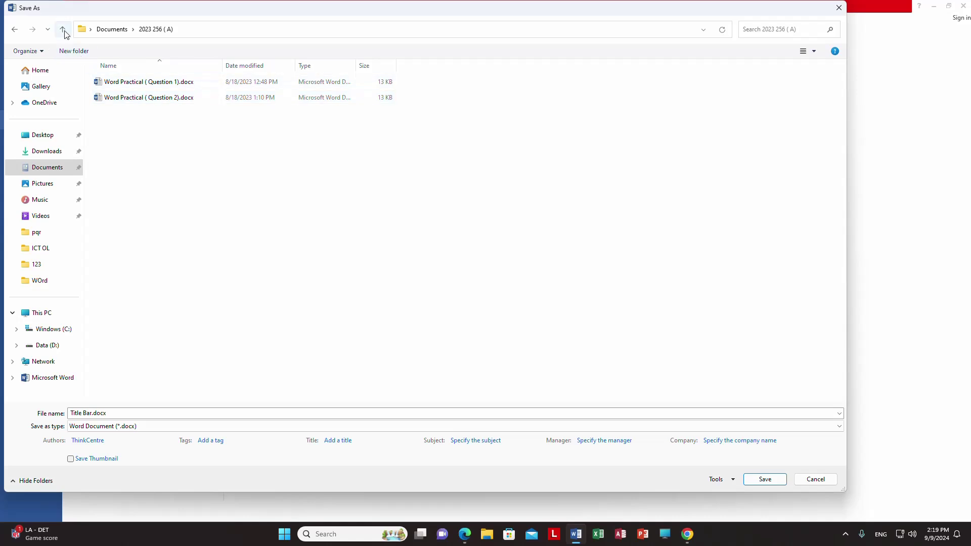
{"action": "left_click", "coordinate": [63, 30]}
{"action": "double_click", "coordinate": [117, 114]}
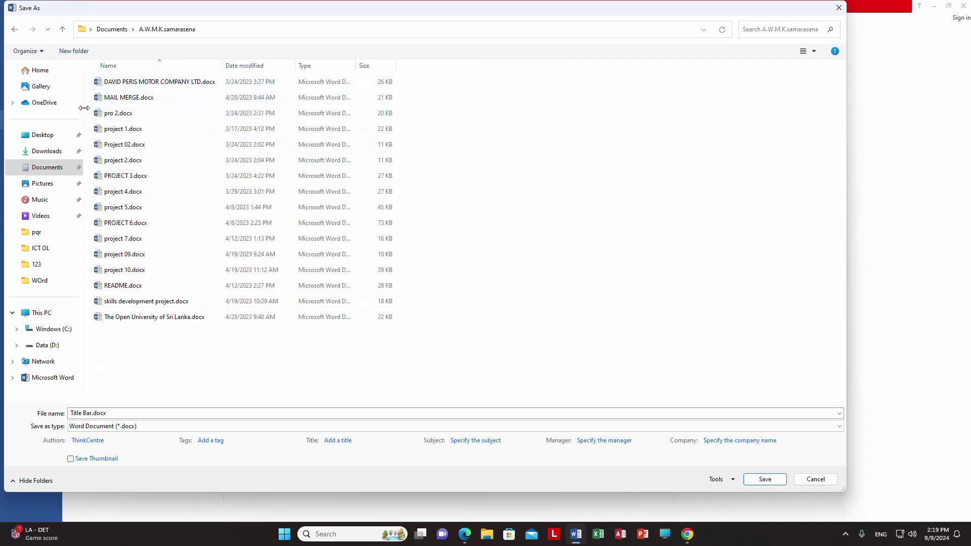
{"action": "left_click", "coordinate": [63, 29]}
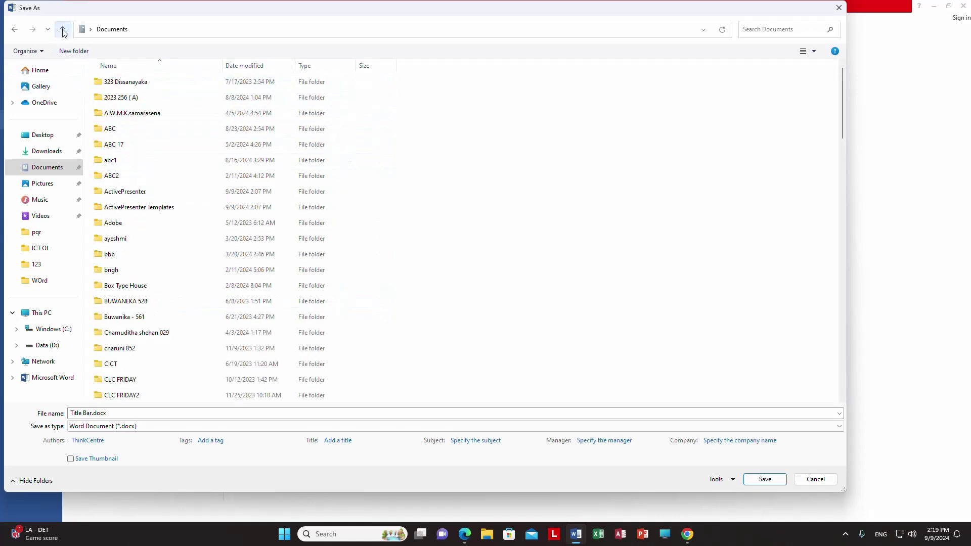
{"action": "double_click", "coordinate": [108, 129]}
{"action": "left_click", "coordinate": [63, 30]}
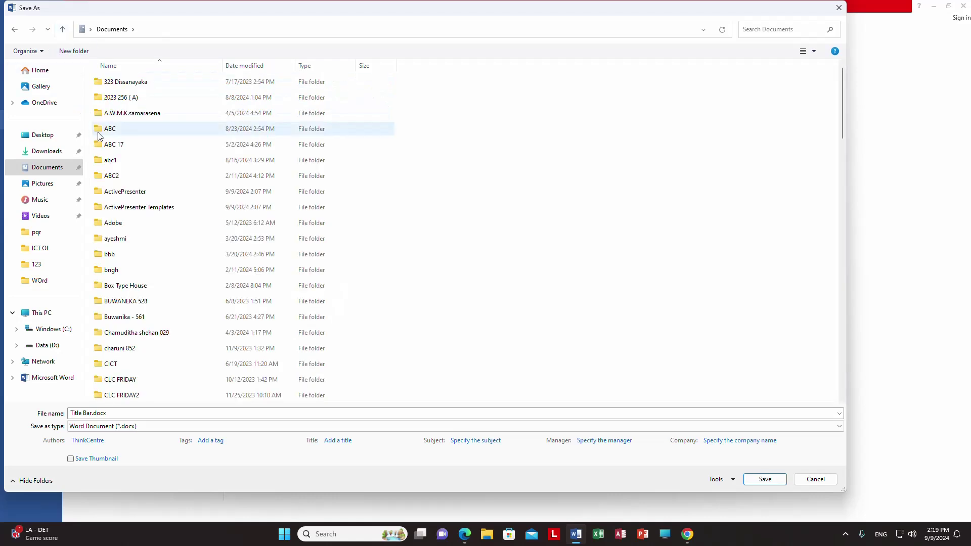
{"action": "double_click", "coordinate": [110, 145]}
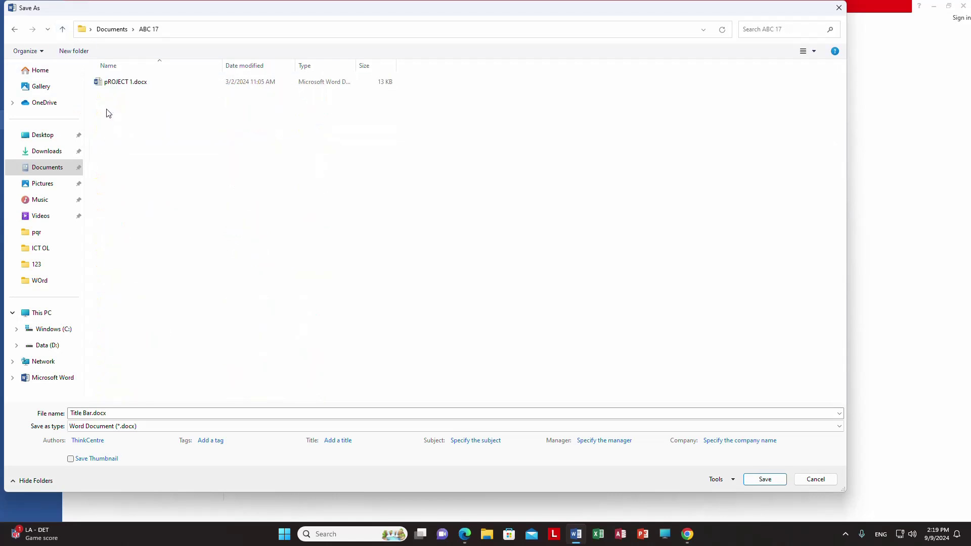
{"action": "left_click", "coordinate": [63, 29]}
{"action": "double_click", "coordinate": [103, 161]}
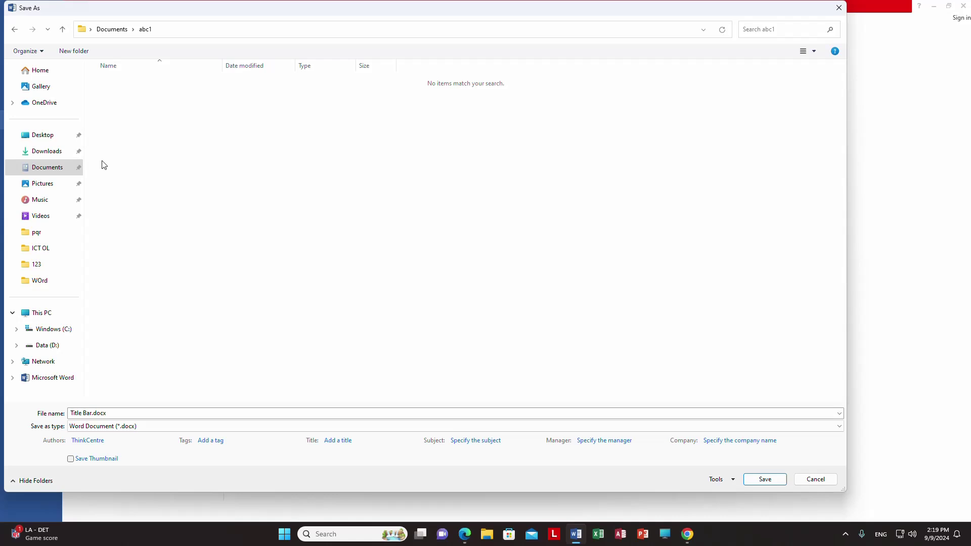
{"action": "left_click", "coordinate": [63, 29]}
{"action": "scroll", "coordinate": [135, 166], "scroll_direction": "down", "scroll_amount": 5}
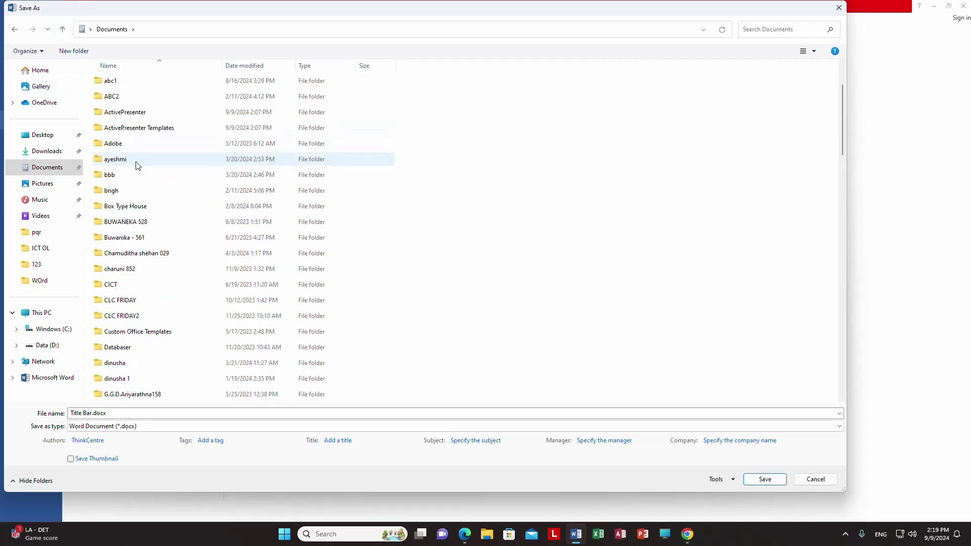
{"action": "scroll", "coordinate": [135, 165], "scroll_direction": "down", "scroll_amount": 5}
{"action": "scroll", "coordinate": [134, 165], "scroll_direction": "down", "scroll_amount": 5}
{"action": "scroll", "coordinate": [136, 165], "scroll_direction": "down", "scroll_amount": 5}
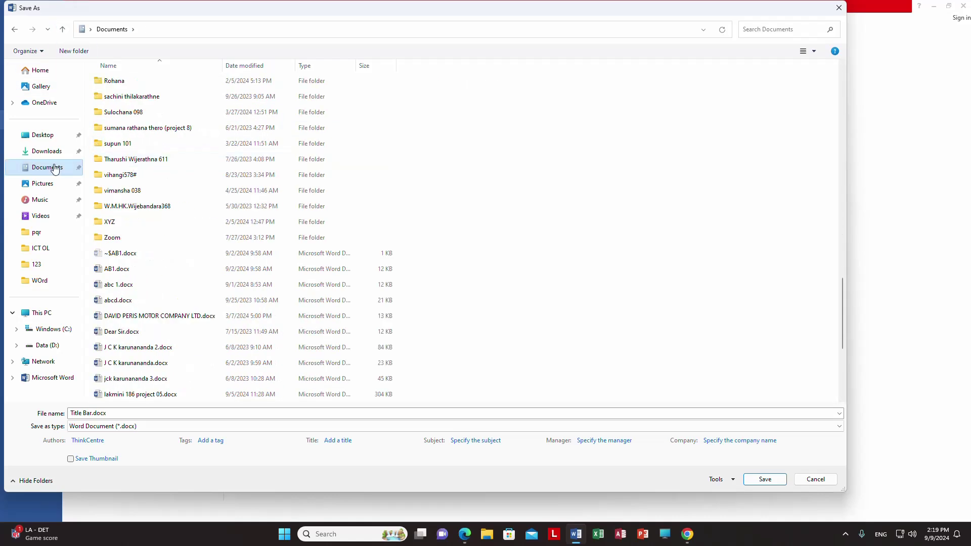
{"action": "scroll", "coordinate": [121, 162], "scroll_direction": "down", "scroll_amount": 2}
{"action": "scroll", "coordinate": [111, 162], "scroll_direction": "down", "scroll_amount": 1}
{"action": "scroll", "coordinate": [103, 151], "scroll_direction": "up", "scroll_amount": 1}
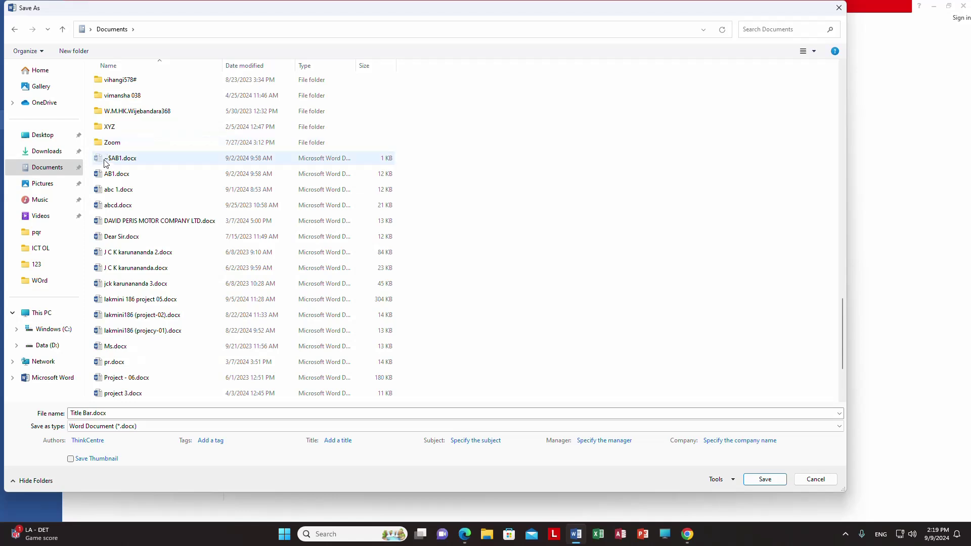
{"action": "scroll", "coordinate": [113, 294], "scroll_direction": "down", "scroll_amount": 3}
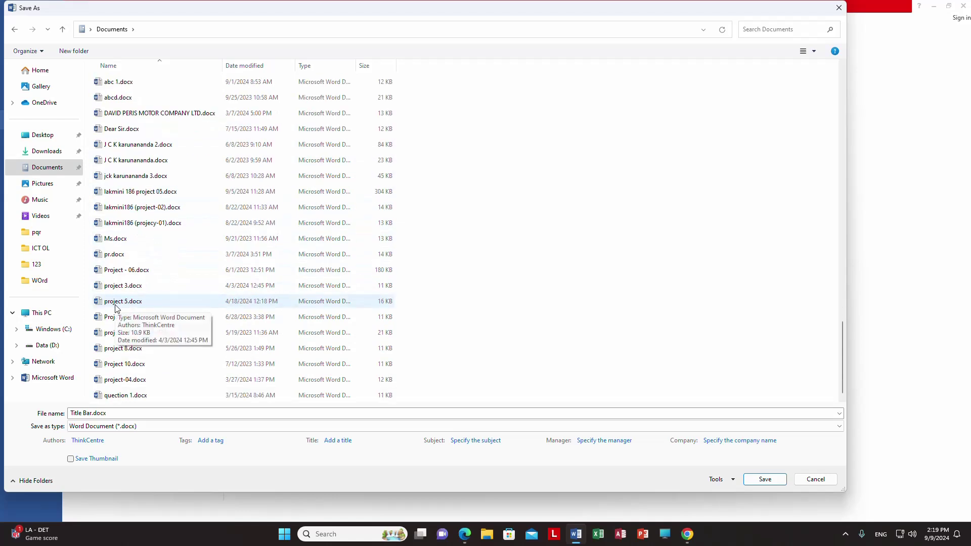
{"action": "scroll", "coordinate": [123, 326], "scroll_direction": "up", "scroll_amount": 6}
{"action": "scroll", "coordinate": [126, 328], "scroll_direction": "down", "scroll_amount": 4}
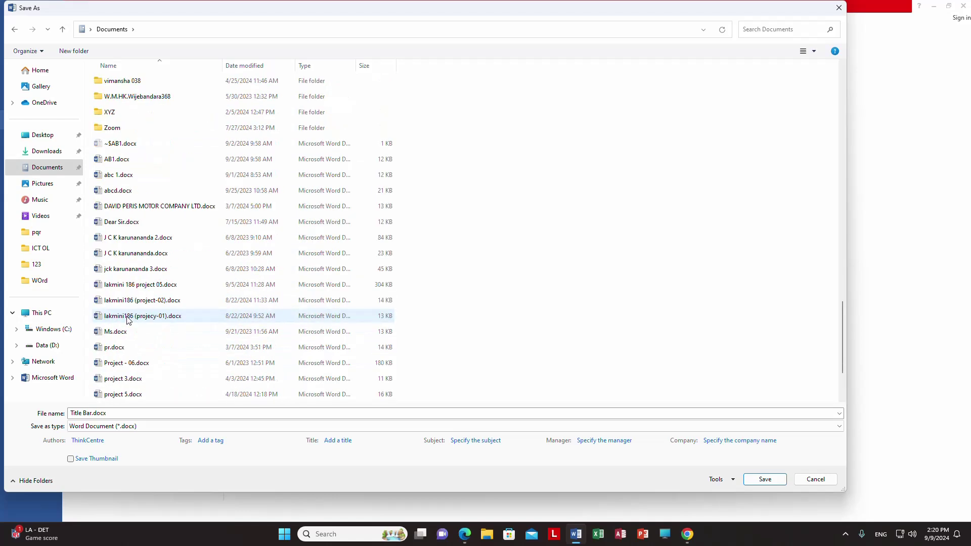
{"action": "scroll", "coordinate": [127, 317], "scroll_direction": "down", "scroll_amount": 2}
{"action": "scroll", "coordinate": [128, 317], "scroll_direction": "up", "scroll_amount": 5}
{"action": "scroll", "coordinate": [129, 318], "scroll_direction": "up", "scroll_amount": 5}
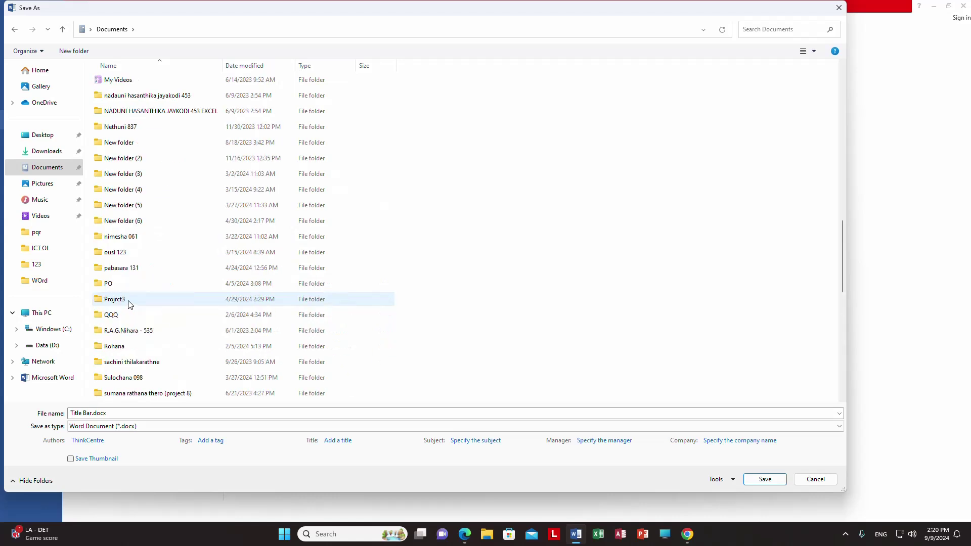
{"action": "scroll", "coordinate": [129, 317], "scroll_direction": "up", "scroll_amount": 4}
{"action": "scroll", "coordinate": [156, 193], "scroll_direction": "down", "scroll_amount": 5}
{"action": "scroll", "coordinate": [155, 193], "scroll_direction": "down", "scroll_amount": 1}
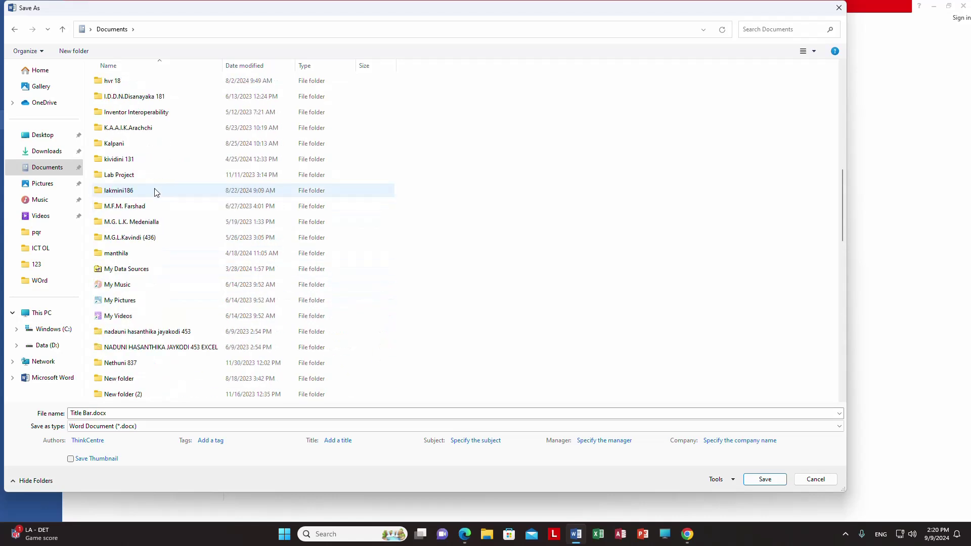
{"action": "scroll", "coordinate": [155, 192], "scroll_direction": "down", "scroll_amount": 3}
{"action": "scroll", "coordinate": [160, 189], "scroll_direction": "down", "scroll_amount": 1}
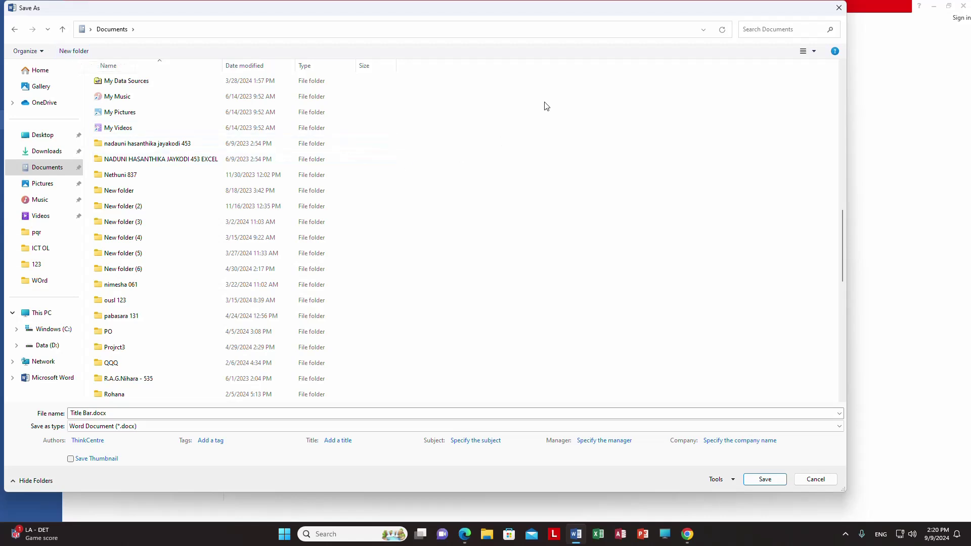
{"action": "right_click", "coordinate": [570, 166]}
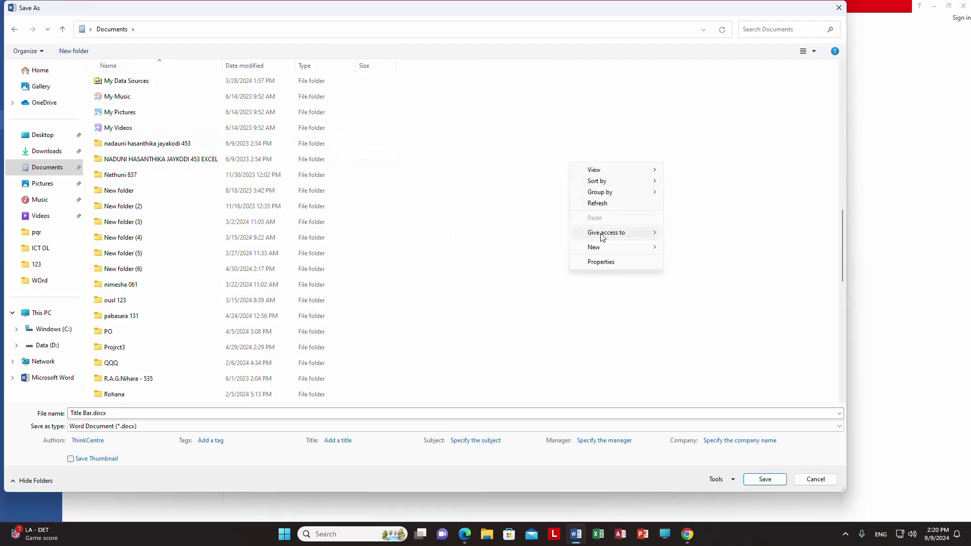
{"action": "mouse_move", "coordinate": [611, 247]}
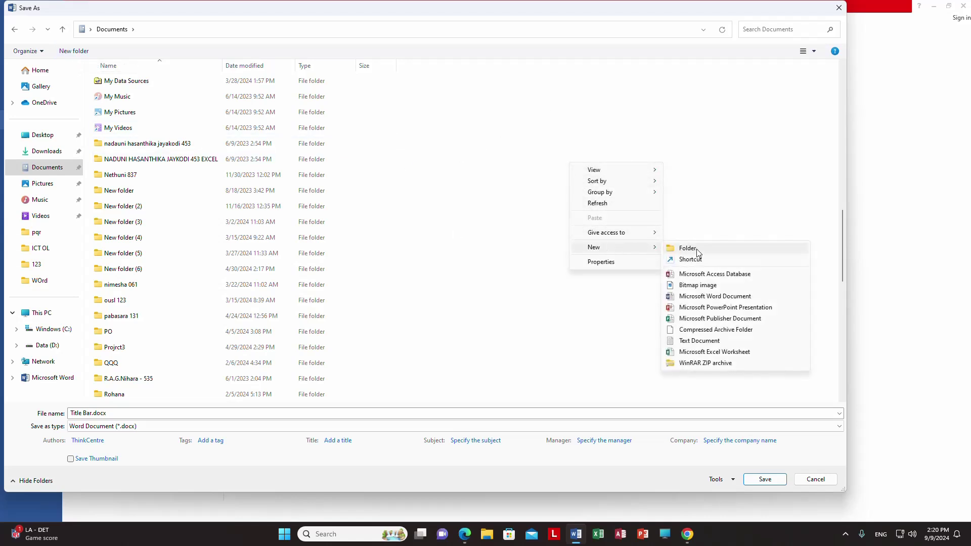
{"action": "left_click", "coordinate": [627, 202]}
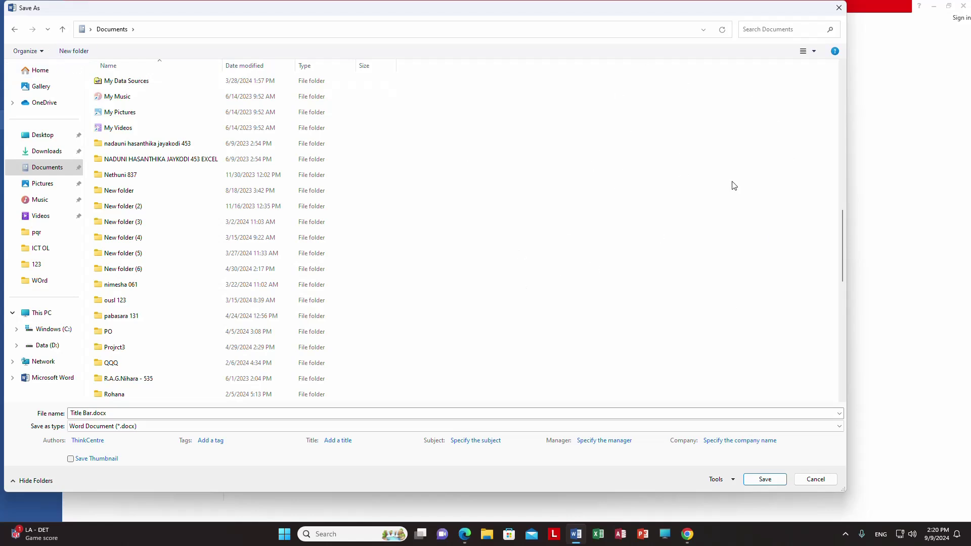
{"action": "right_click", "coordinate": [611, 199]}
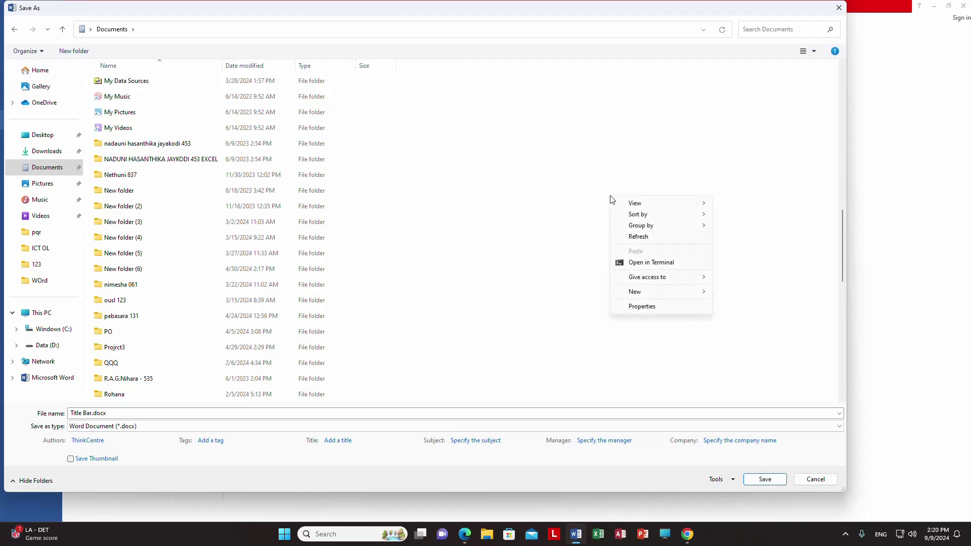
{"action": "mouse_move", "coordinate": [634, 291]}
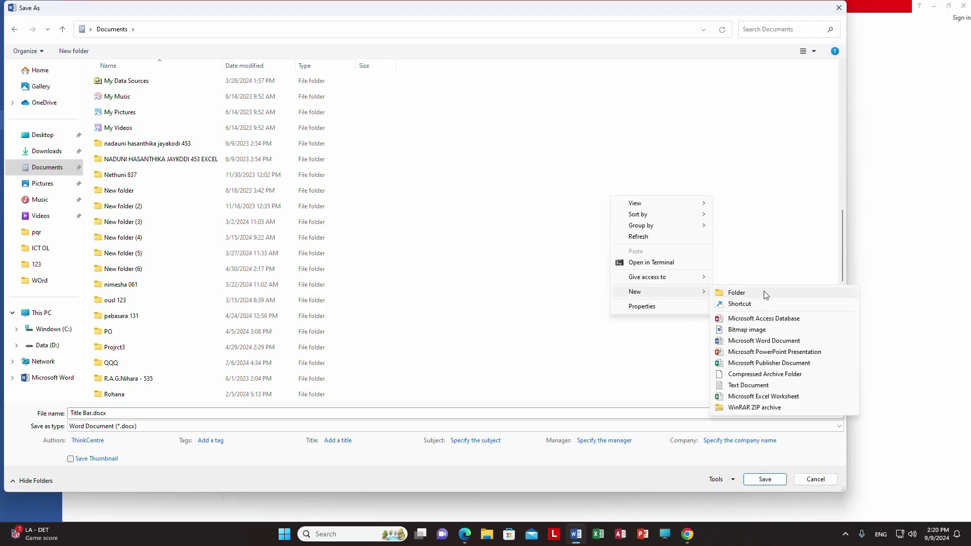
{"action": "left_click", "coordinate": [561, 225]}
{"action": "right_click", "coordinate": [551, 196]}
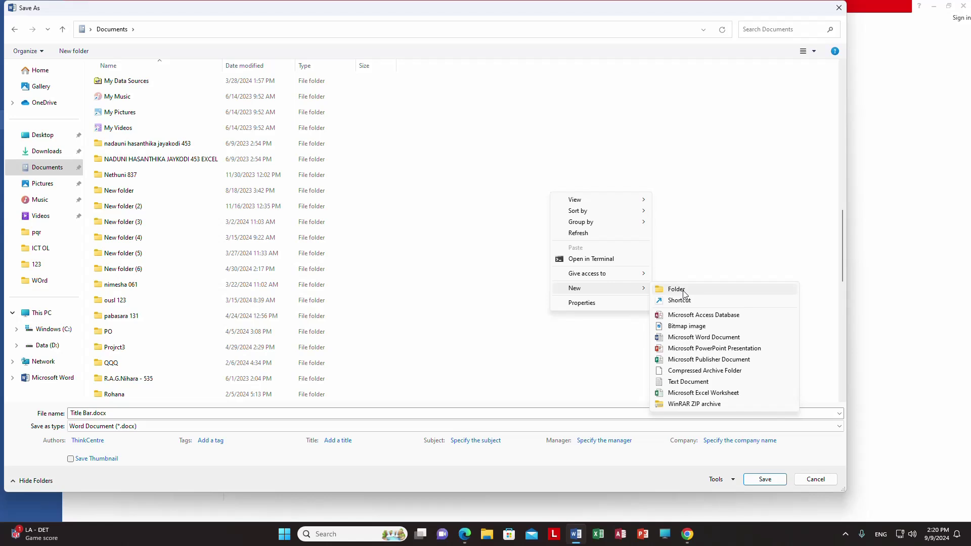
{"action": "left_click", "coordinate": [469, 240]}
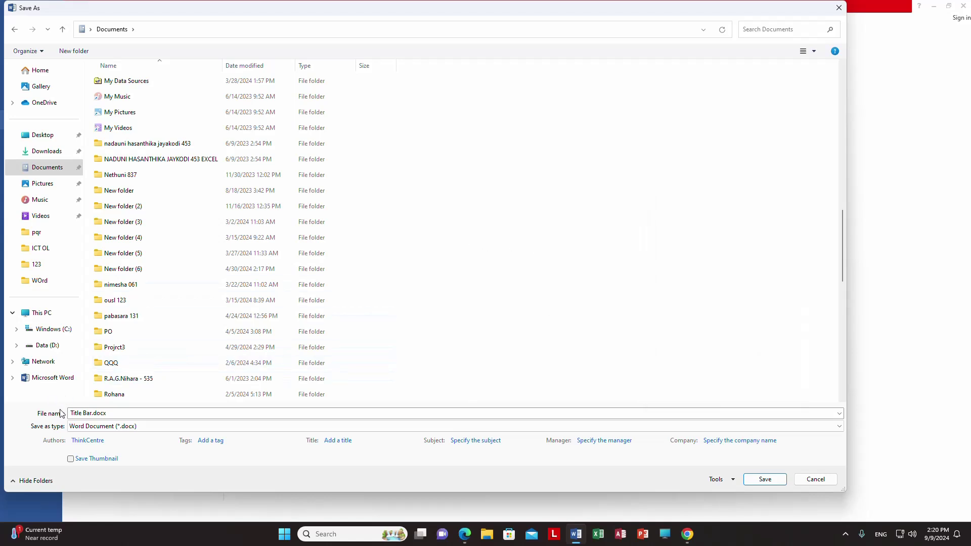
Rename the file to rohana1 and save it as rohana1.docx in Documents
{"action": "left_click", "coordinate": [114, 416]}
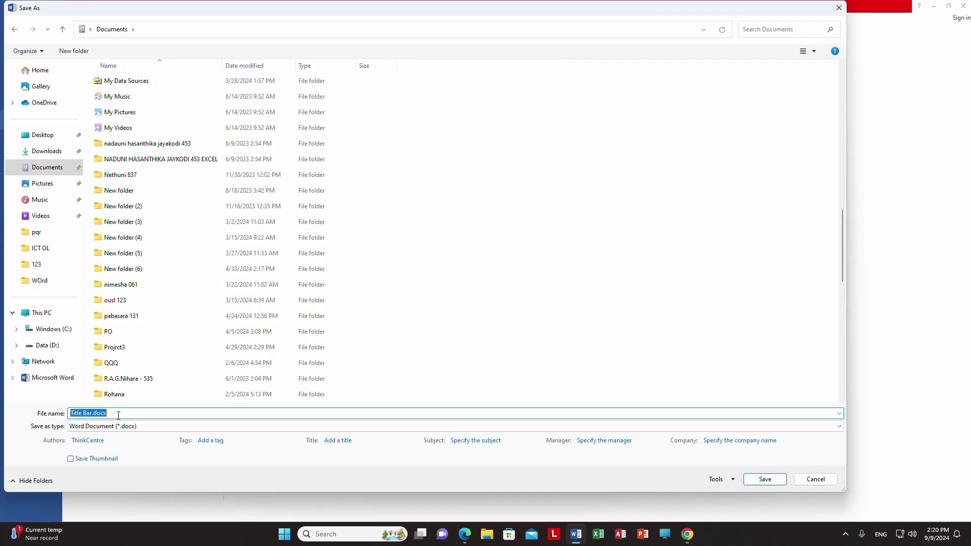
{"action": "type", "text": "rohana1"}
{"action": "left_click", "coordinate": [781, 482]}
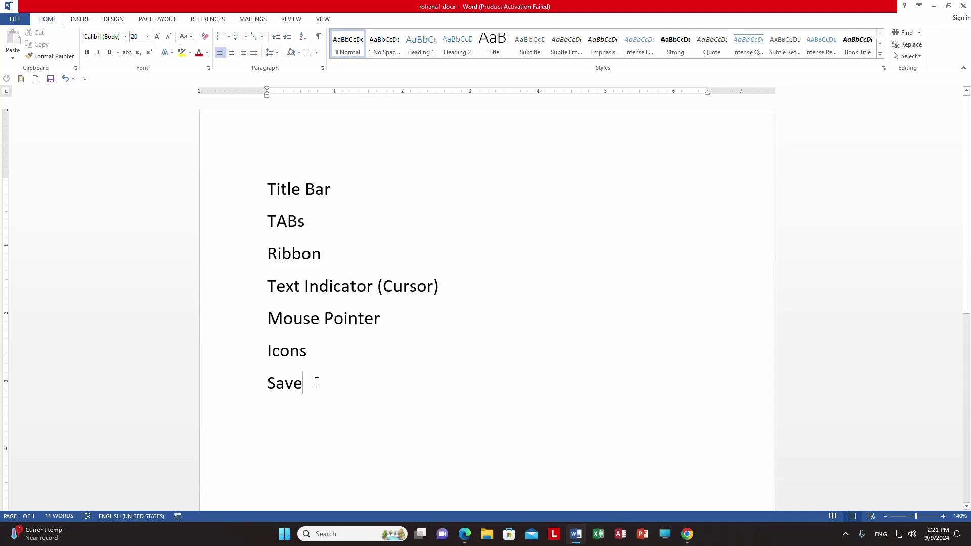
Add a new line 'open' below Save and save rohana1.docx
{"action": "key", "text": "Return"}
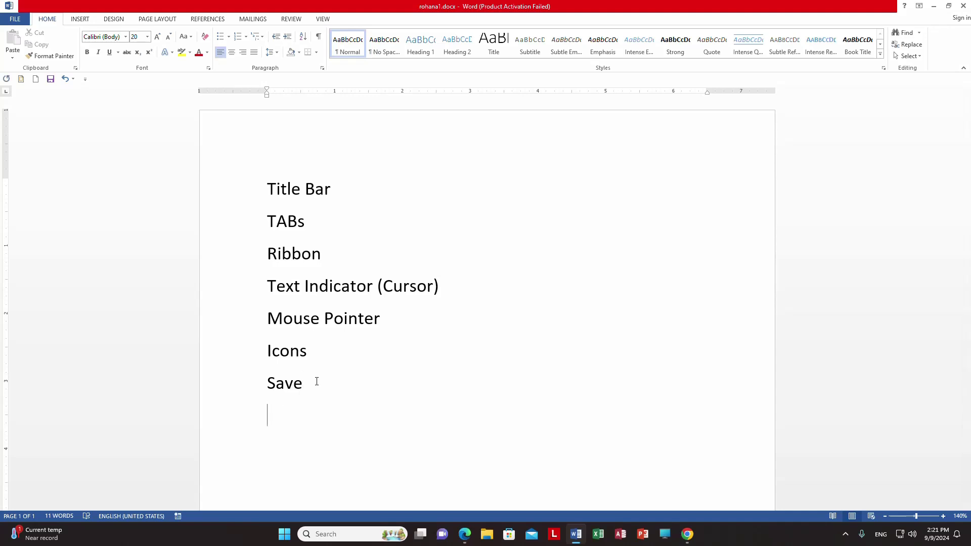
{"action": "type", "text": "op"}
{"action": "type", "text": "en"}
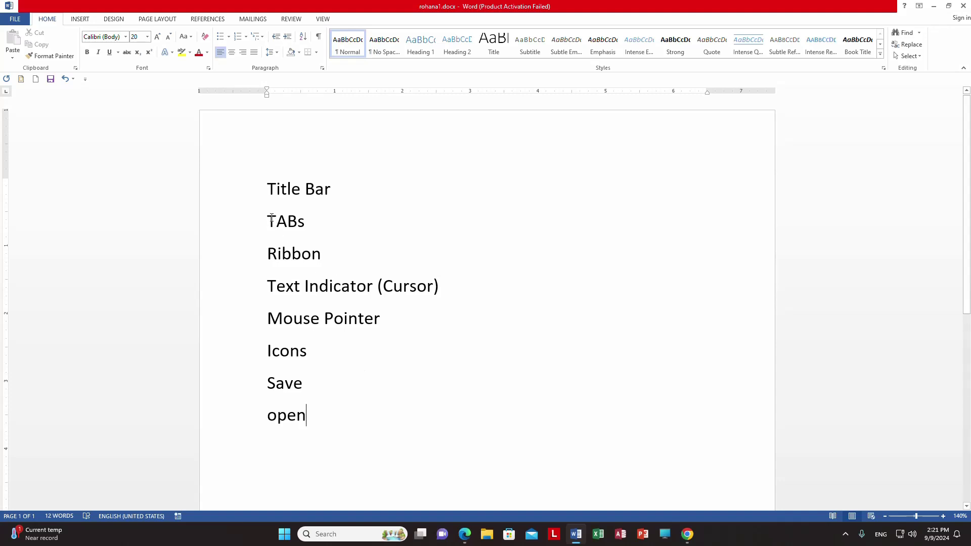
{"action": "left_click", "coordinate": [11, 20]}
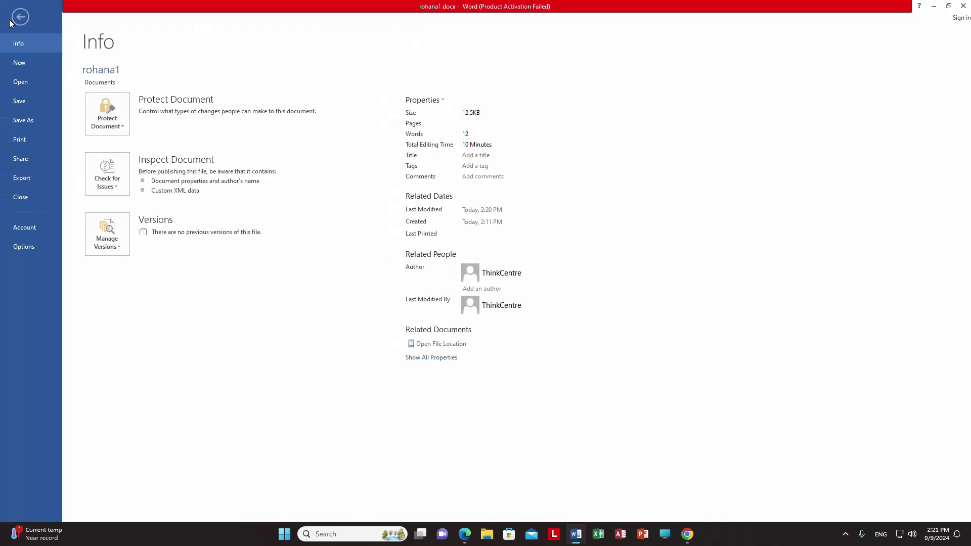
{"action": "left_click", "coordinate": [18, 102]}
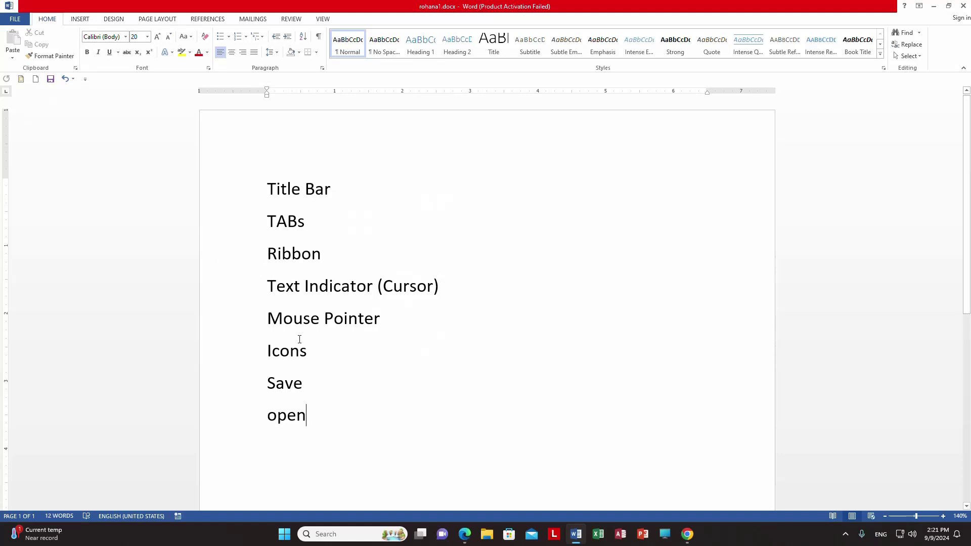
{"action": "left_click", "coordinate": [15, 19]}
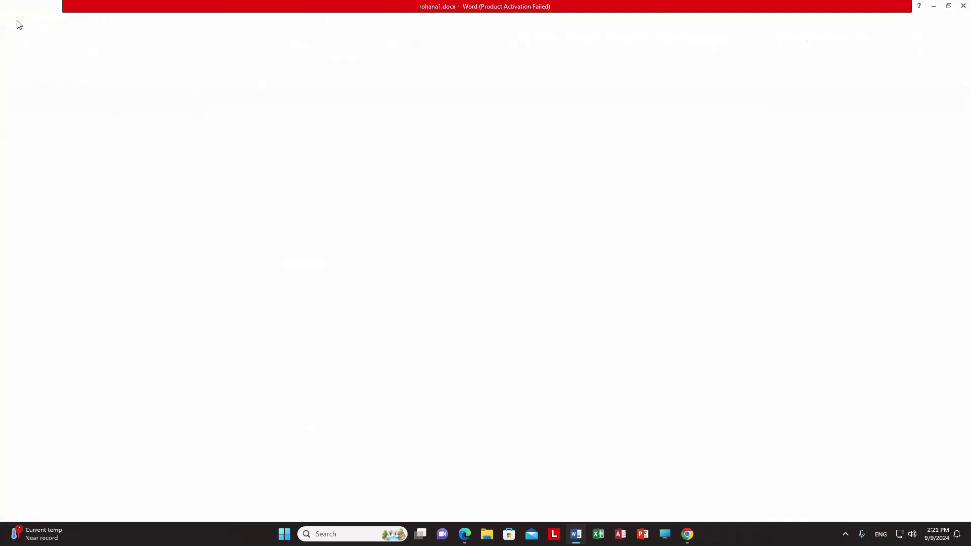
{"action": "left_click", "coordinate": [14, 104]}
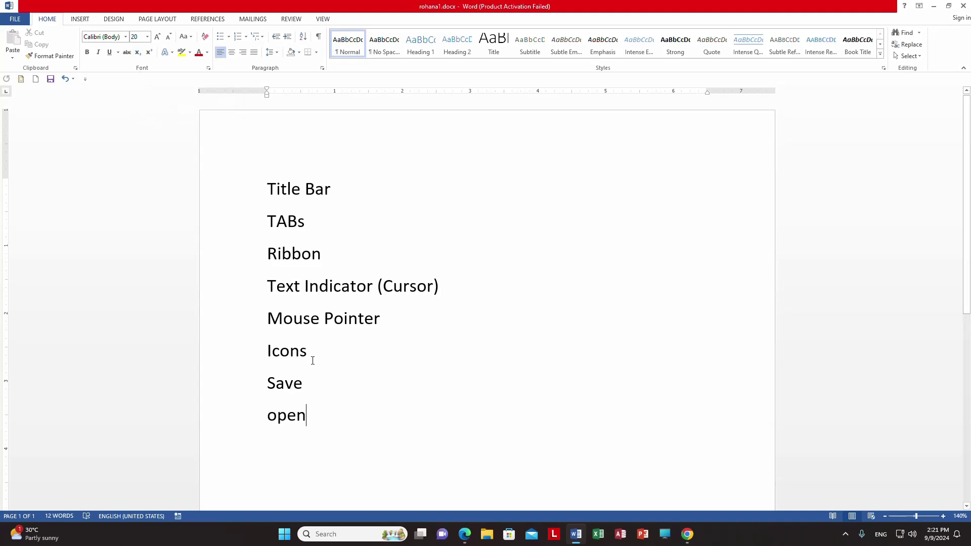
Insert '(' after Save using the On-Screen Keyboard and save the document
{"action": "left_click", "coordinate": [324, 382]}
{"action": "type", "text": "("}
{"action": "key", "text": "ctrl+super+o"}
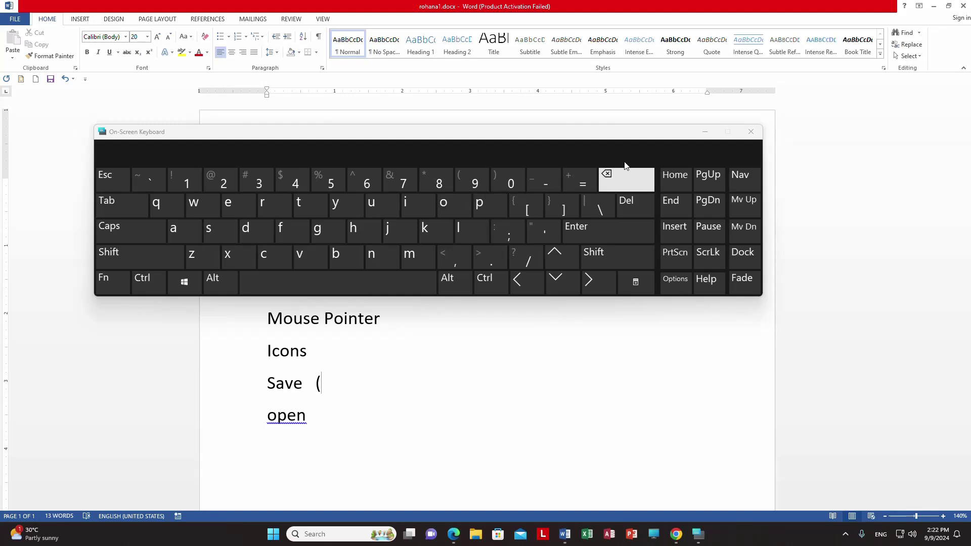
{"action": "left_click", "coordinate": [750, 132]}
{"action": "left_click", "coordinate": [20, 20]}
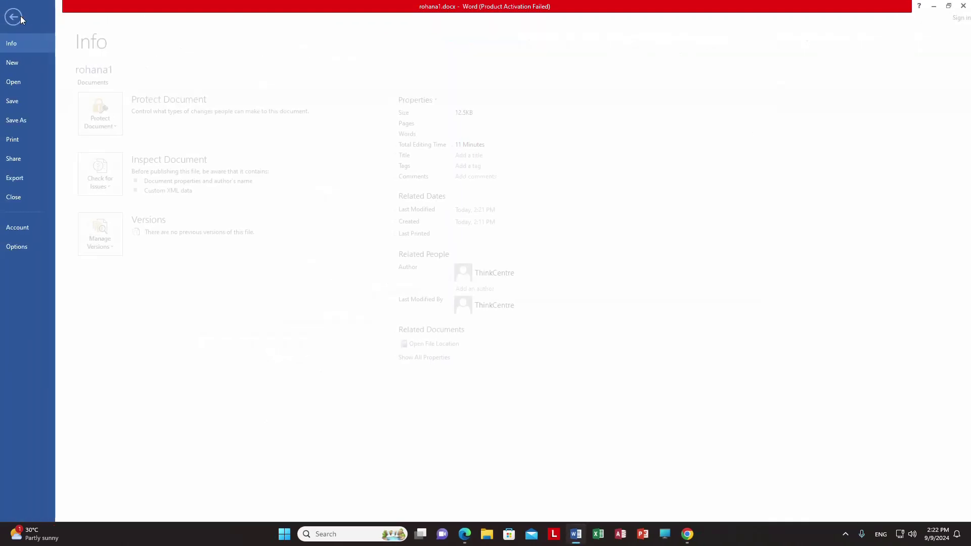
{"action": "left_click", "coordinate": [18, 101]}
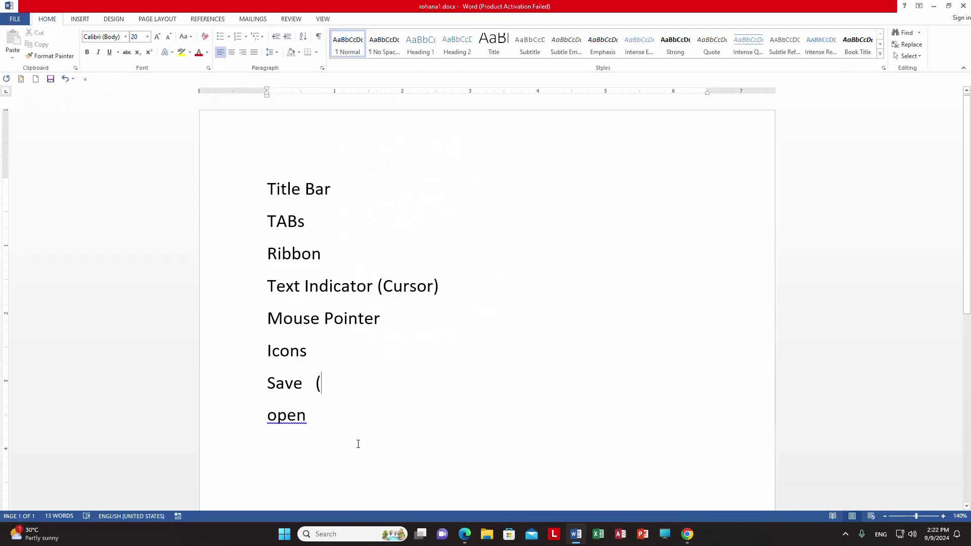
{"action": "key", "text": "ctrl+super+o"}
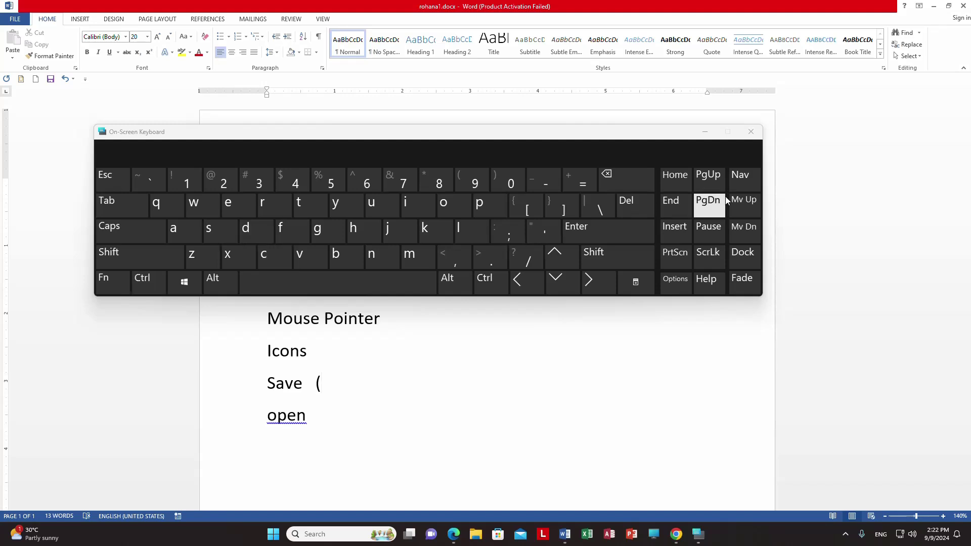
{"action": "left_click", "coordinate": [750, 132]}
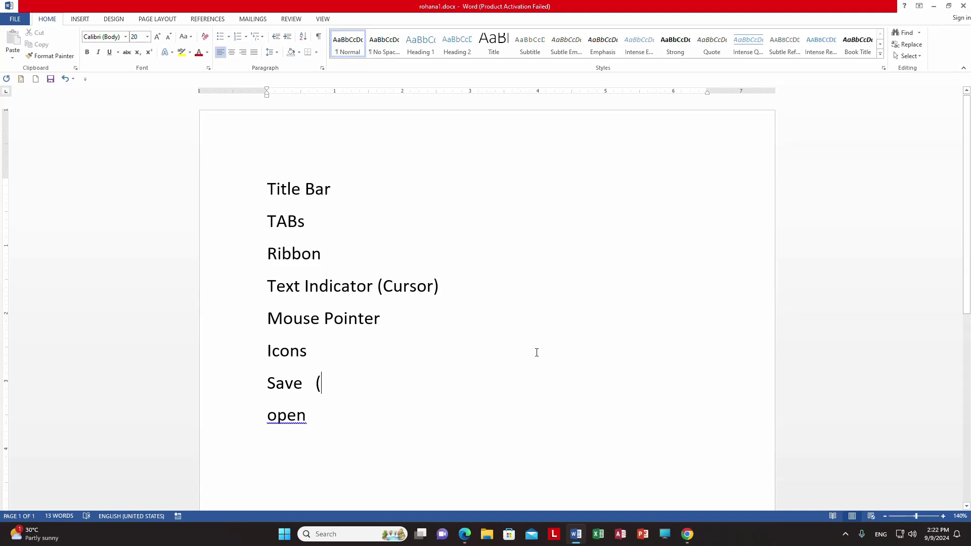
Type 'ctrl + s)' after the bracket on the Save line
{"action": "type", "text": "c"}
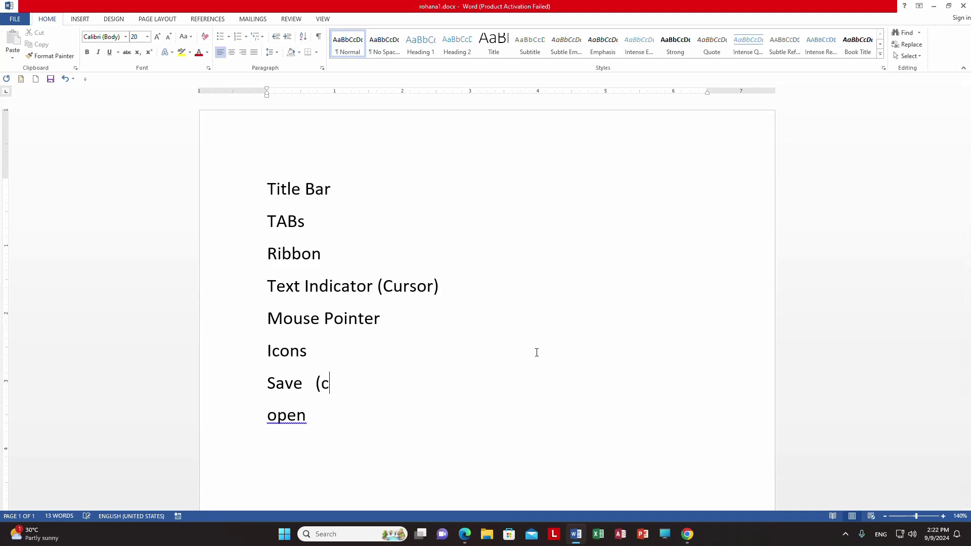
{"action": "type", "text": "t"}
{"action": "type", "text": "rl "}
{"action": "type", "text": "+ s"}
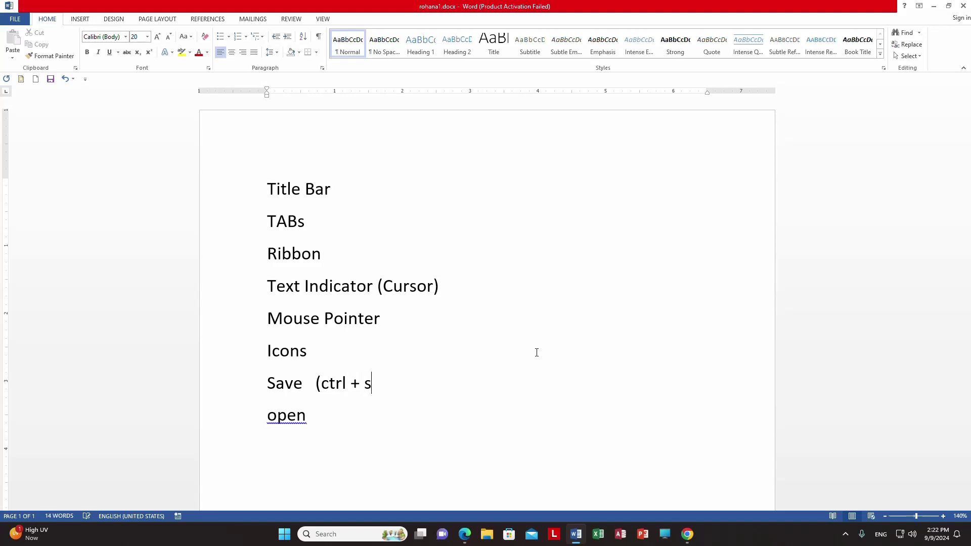
{"action": "type", "text": ")"}
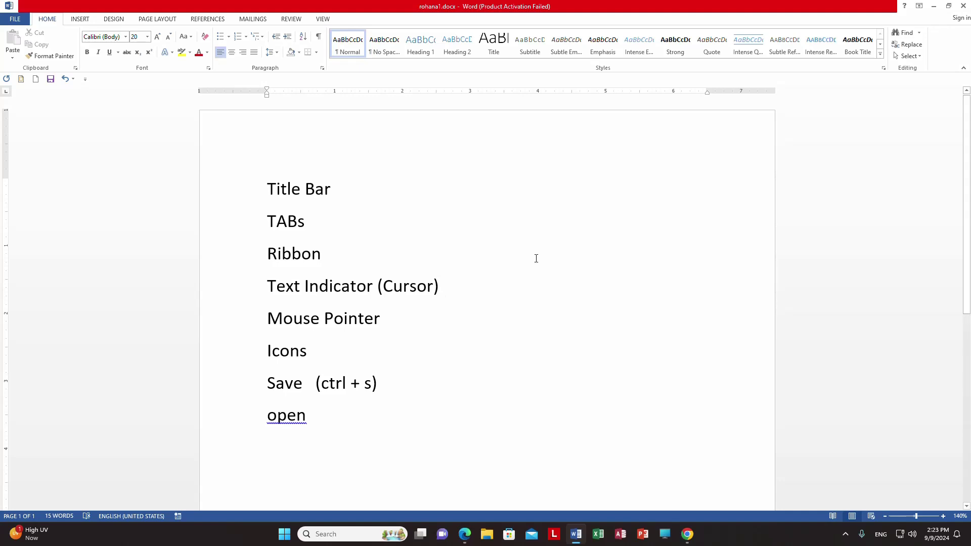
Minimize Word, then relaunch Word 2013 by searching 'w' in Windows search
{"action": "left_click", "coordinate": [934, 5]}
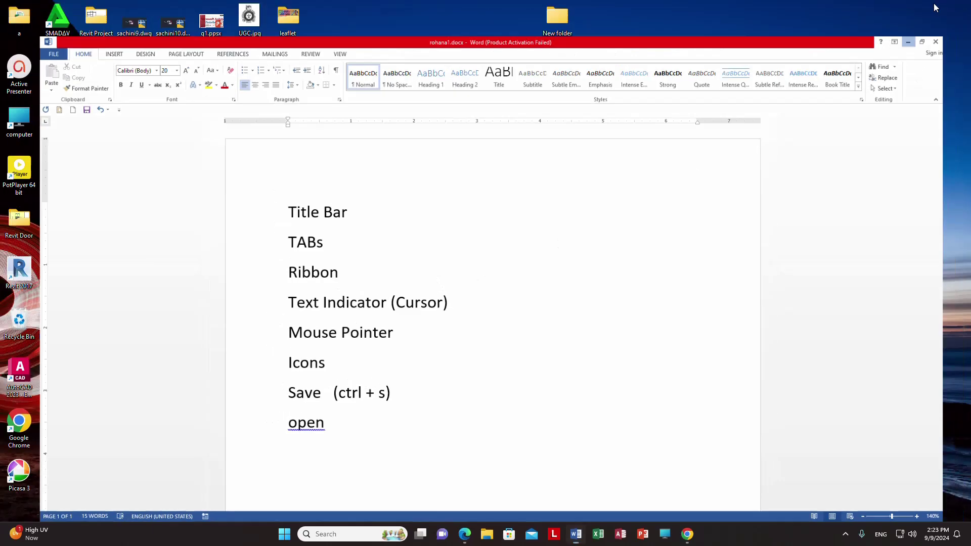
{"action": "left_click", "coordinate": [356, 532]}
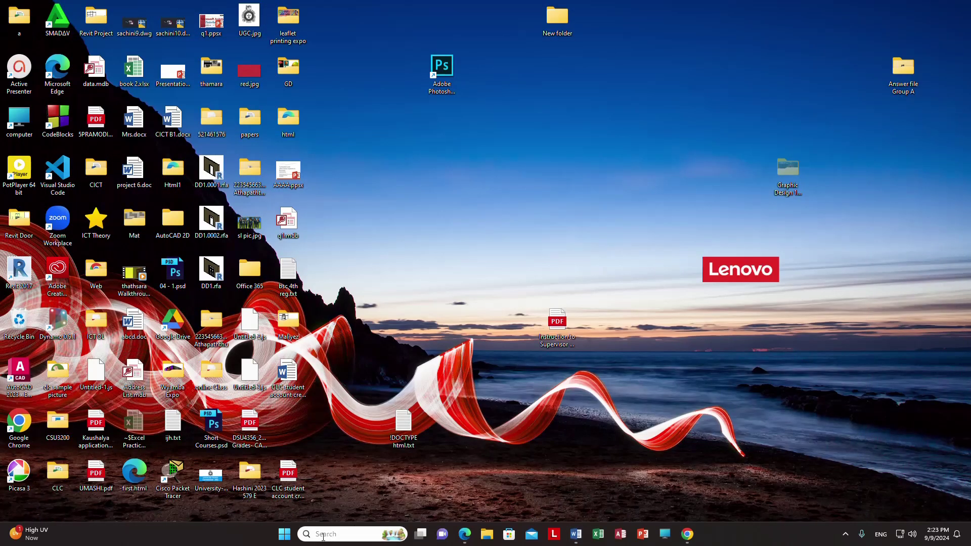
{"action": "type", "text": "e"}
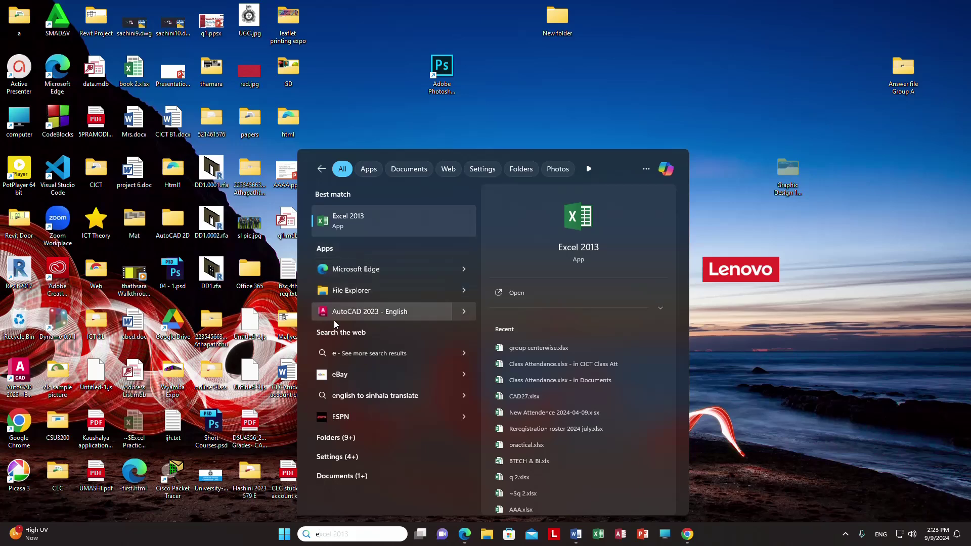
{"action": "key", "text": "BackSpace"}
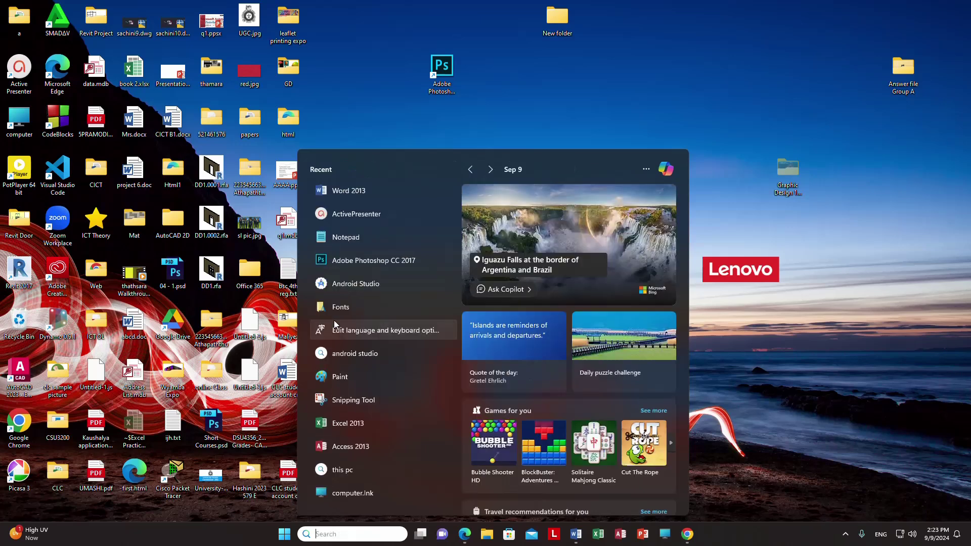
{"action": "type", "text": "w"}
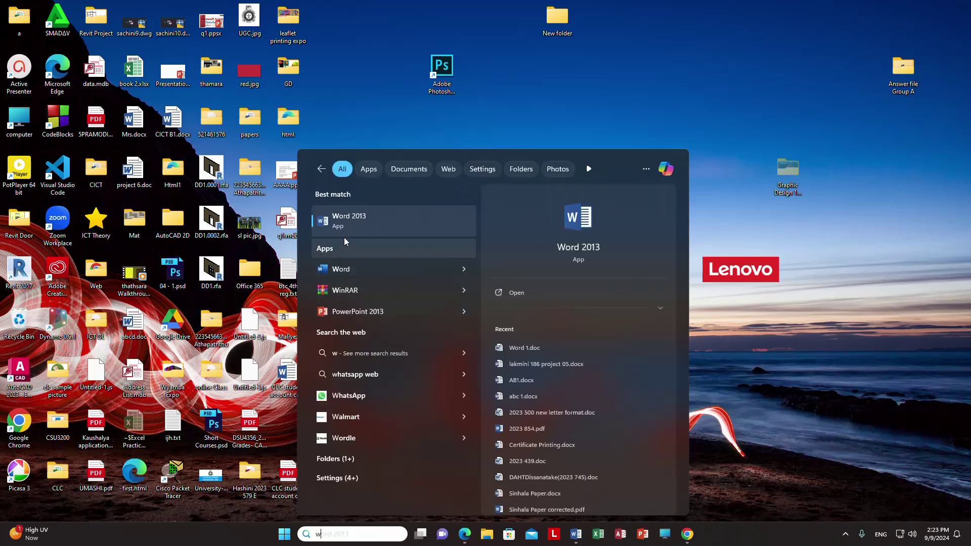
{"action": "left_click", "coordinate": [345, 221]}
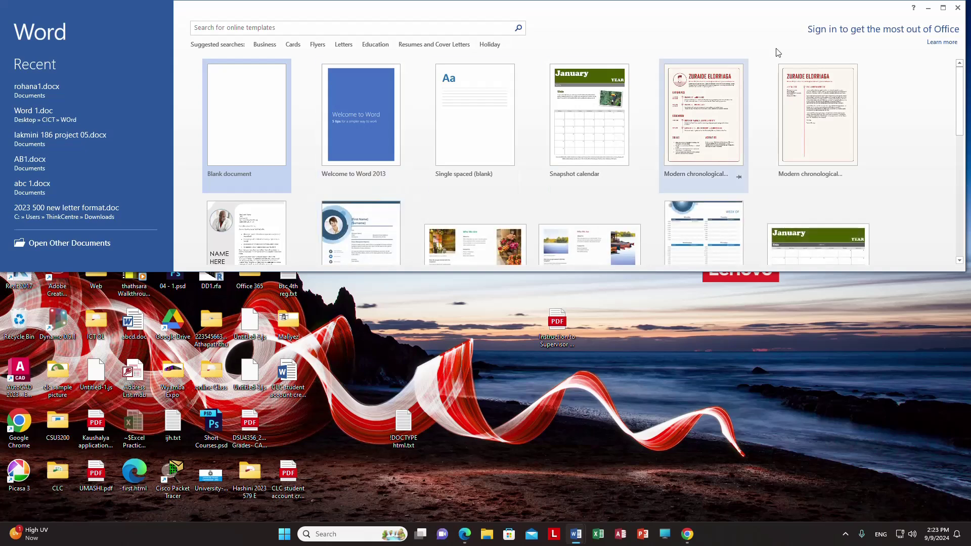
Create a blank Document2, look through its ribbon tabs, then show the desktop with Win+D
{"action": "left_click", "coordinate": [943, 7]}
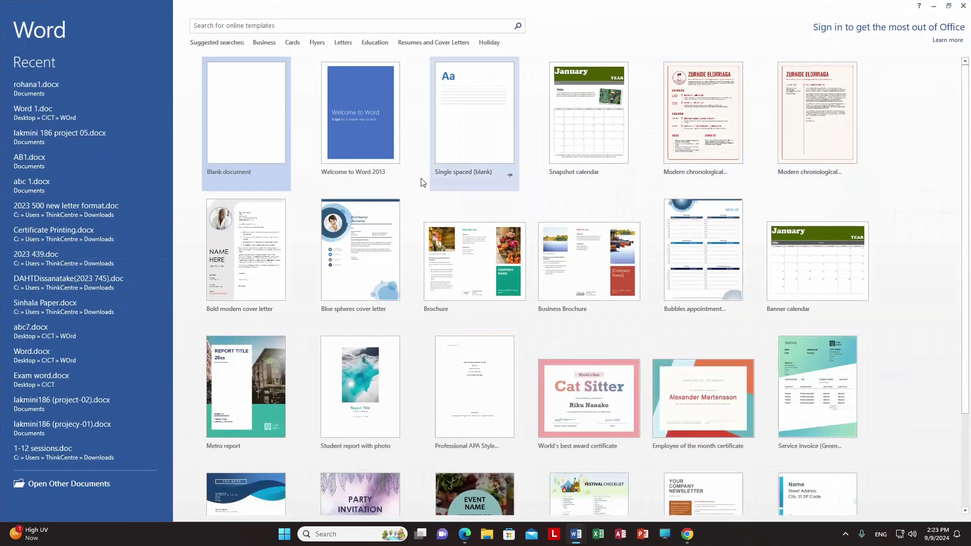
{"action": "left_click", "coordinate": [231, 126]}
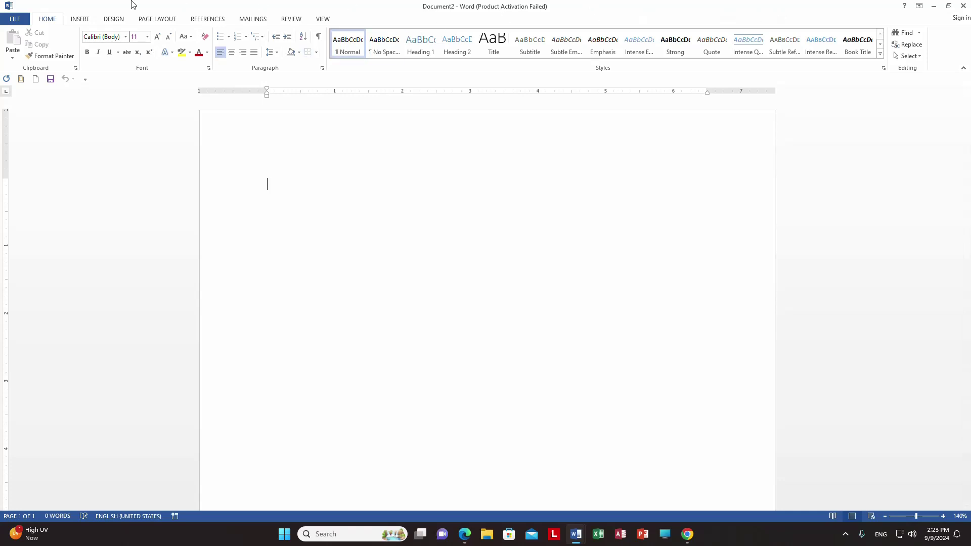
{"action": "left_click", "coordinate": [78, 19]}
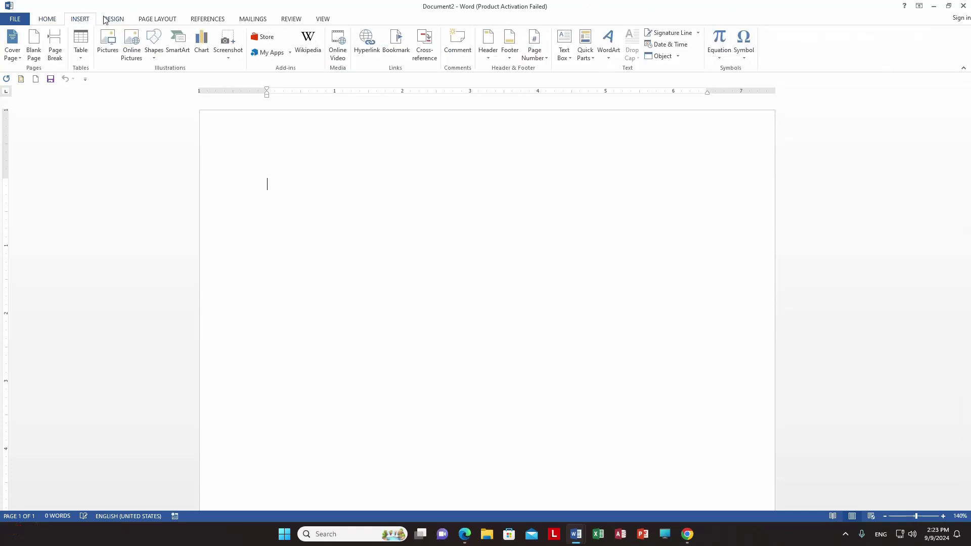
{"action": "left_click", "coordinate": [113, 19]}
{"action": "left_click", "coordinate": [152, 19]}
{"action": "left_click", "coordinate": [222, 20]}
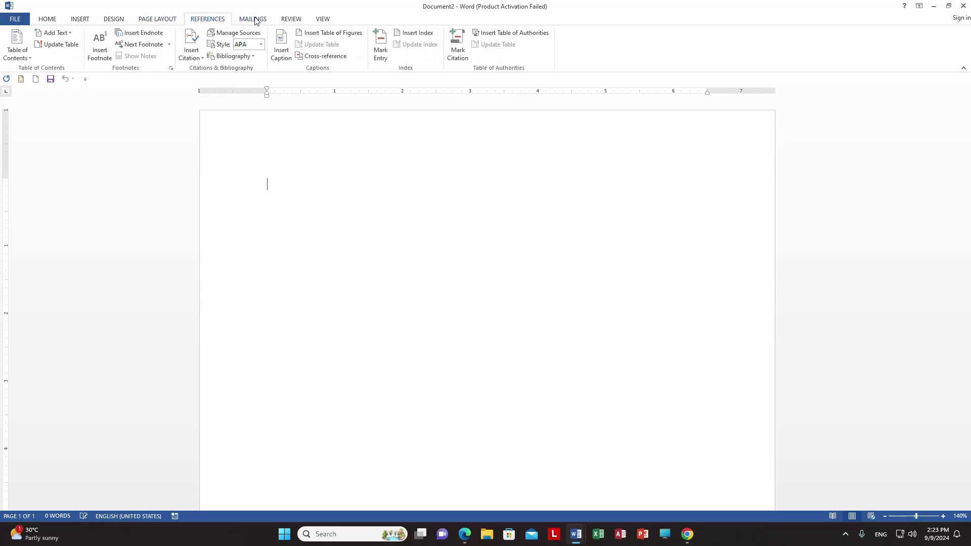
{"action": "left_click", "coordinate": [254, 19]}
{"action": "left_click", "coordinate": [53, 19]}
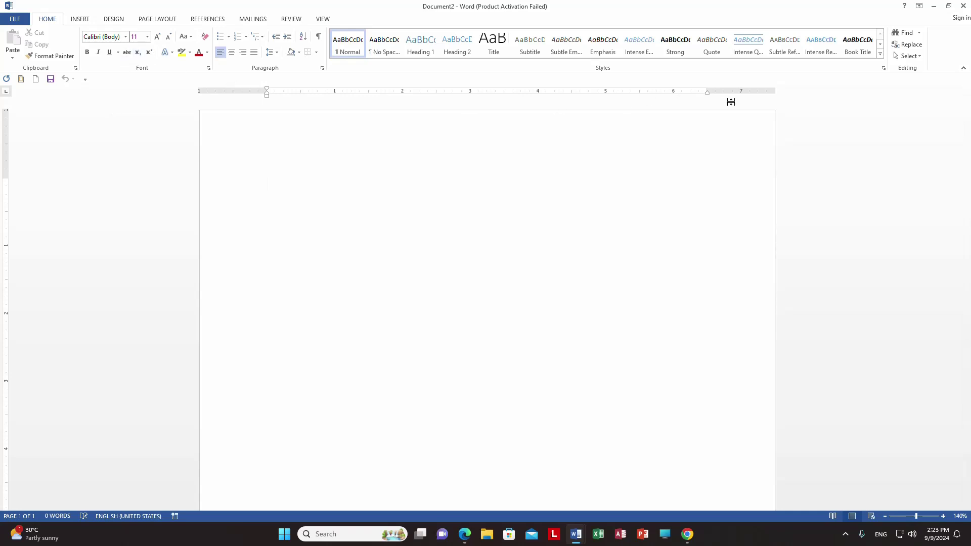
{"action": "key", "text": "super+d"}
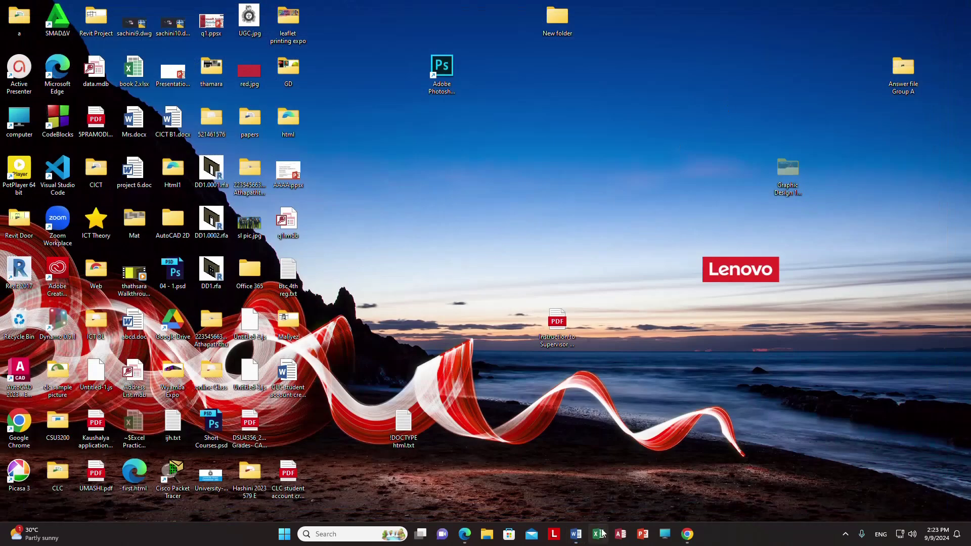
Restore rohana1.docx from the taskbar and open the screen recorder's controls
{"action": "left_click", "coordinate": [576, 535]}
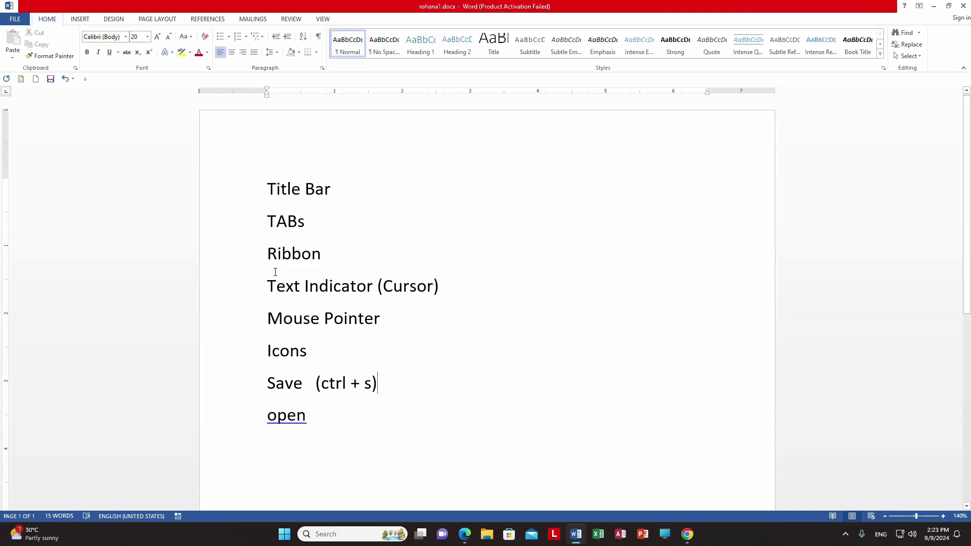
{"action": "left_click", "coordinate": [334, 212]}
{"action": "left_click", "coordinate": [845, 534]}
{"action": "left_click", "coordinate": [805, 484]}
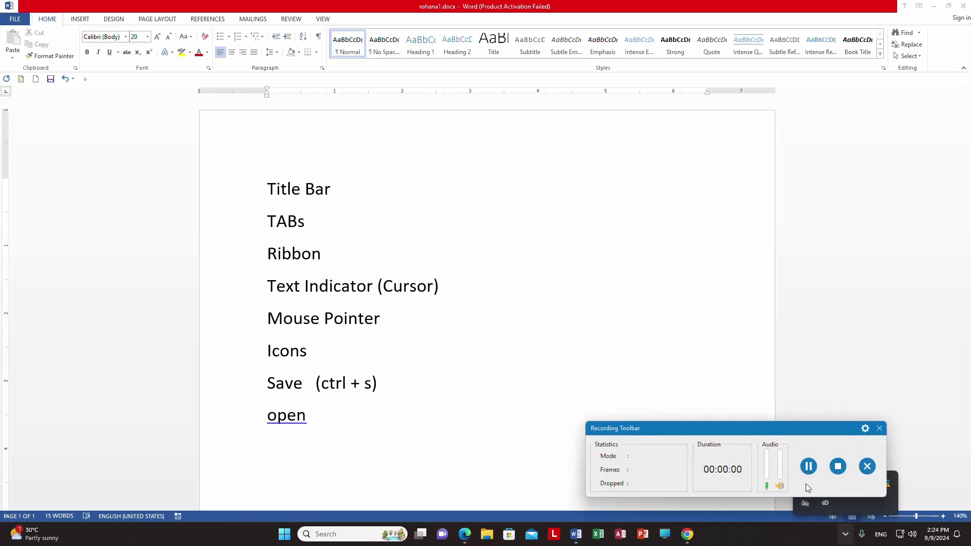